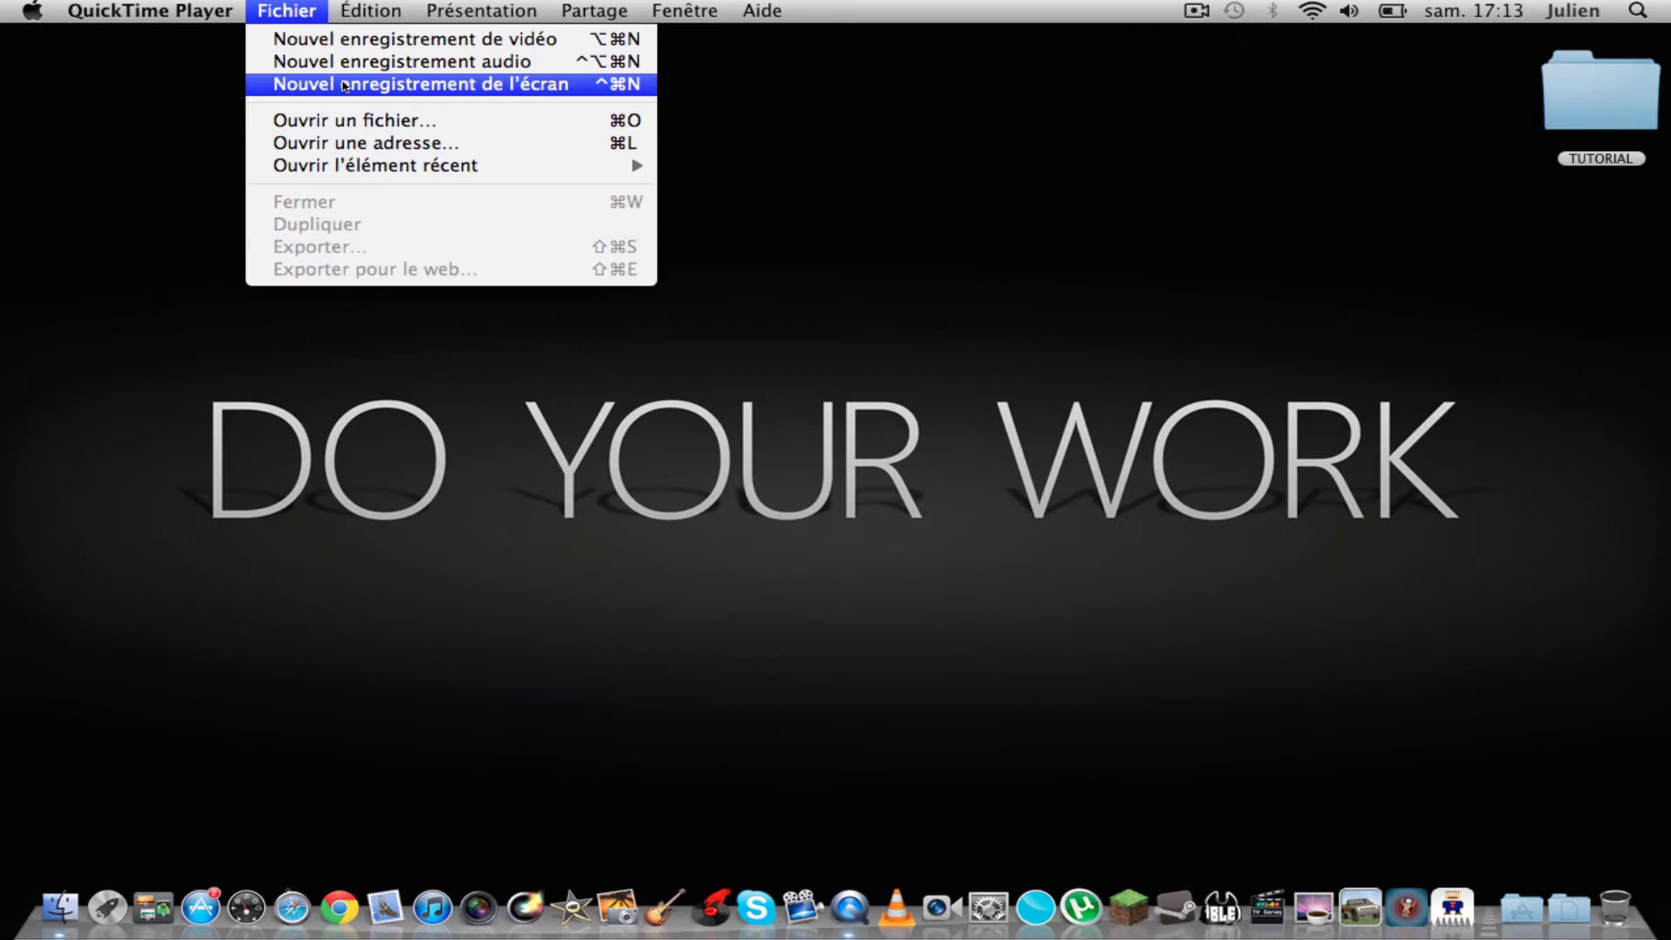
{"action": "left_click", "coordinate": [731, 231]}
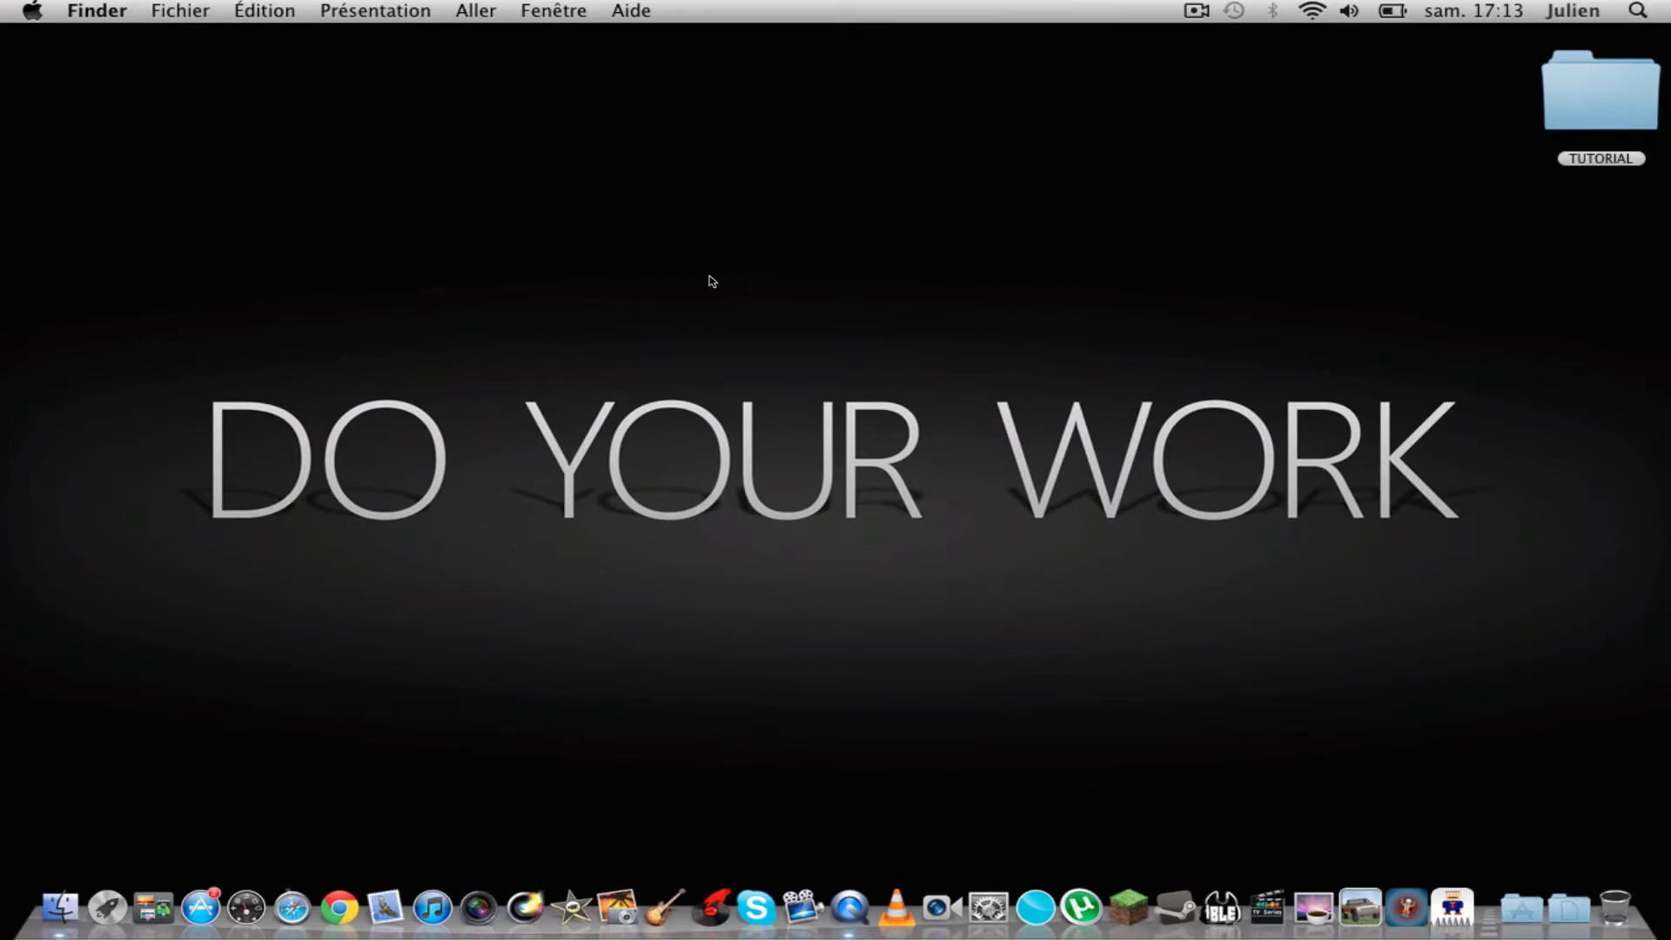
{"action": "left_click", "coordinate": [843, 899]}
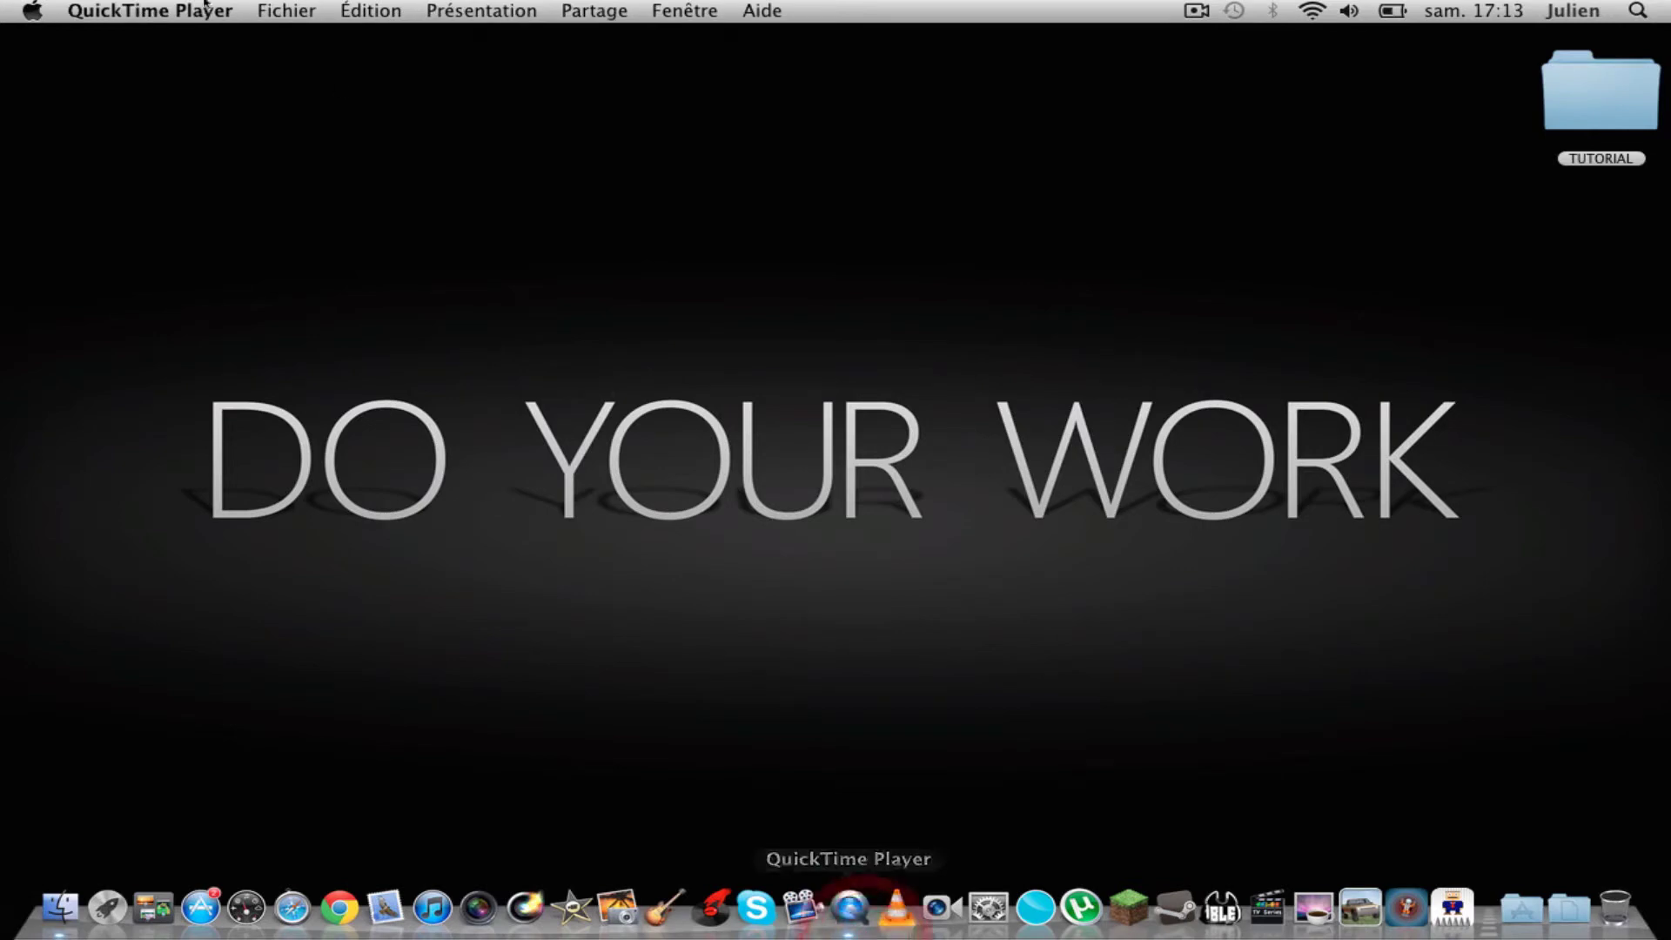
{"action": "left_click", "coordinate": [269, 5]}
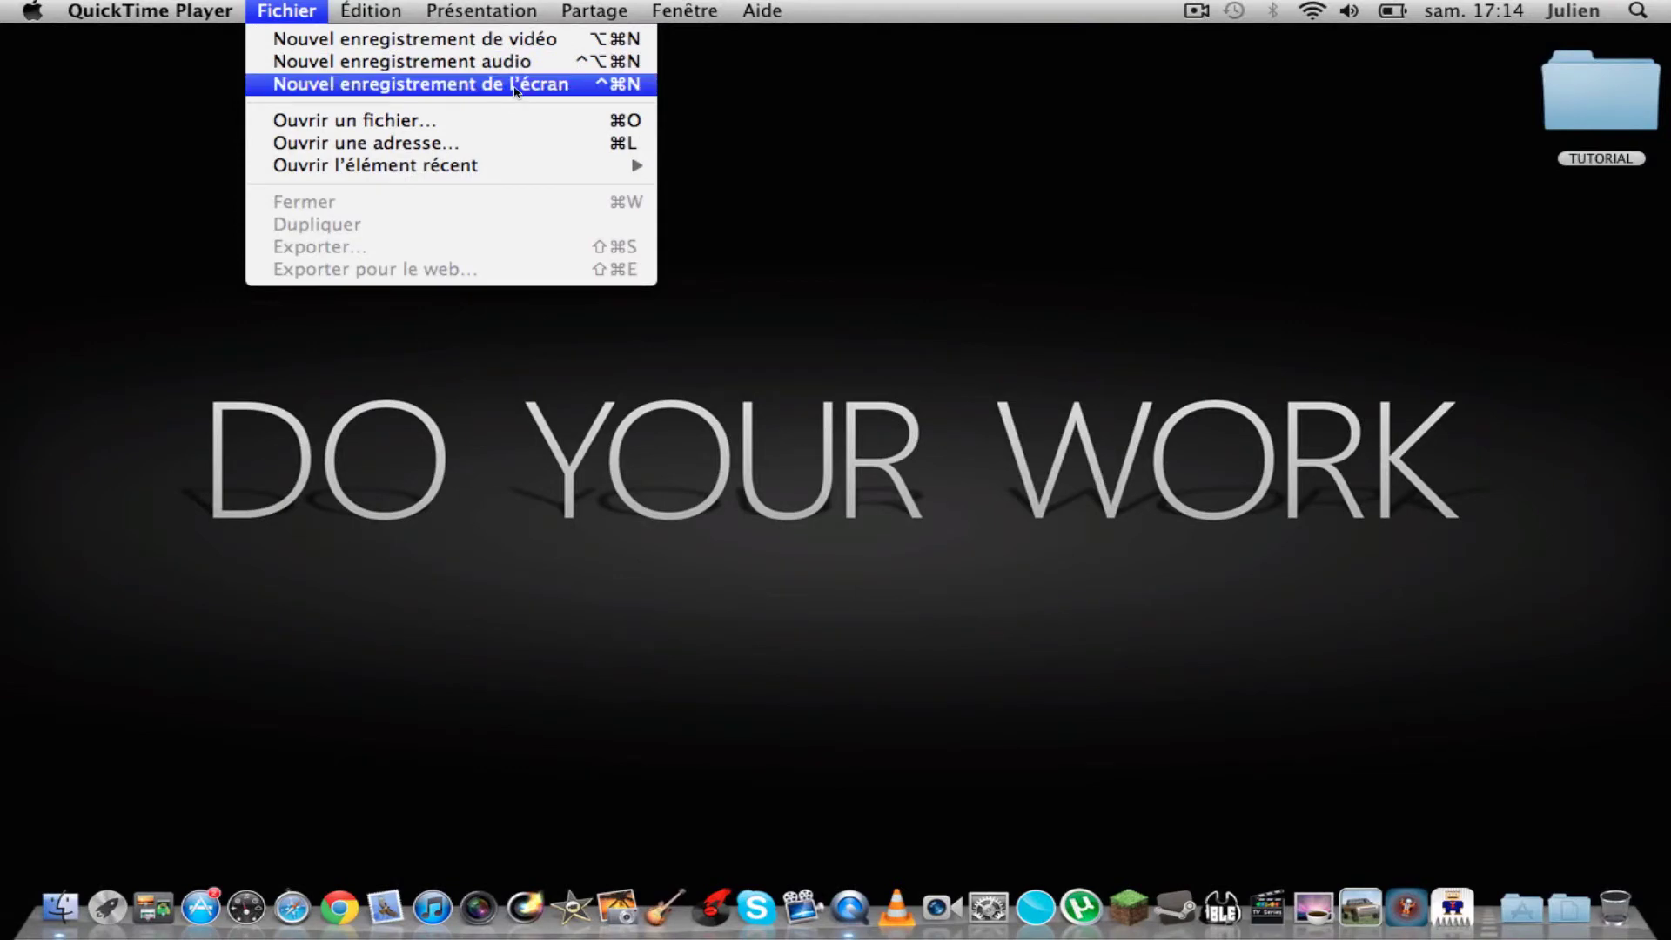
Step: Open the TUTORIAL folder, move its window to the top, and launch What's in my dock.mov
{"action": "left_click", "coordinate": [1038, 184]}
{"action": "double_click", "coordinate": [1602, 91]}
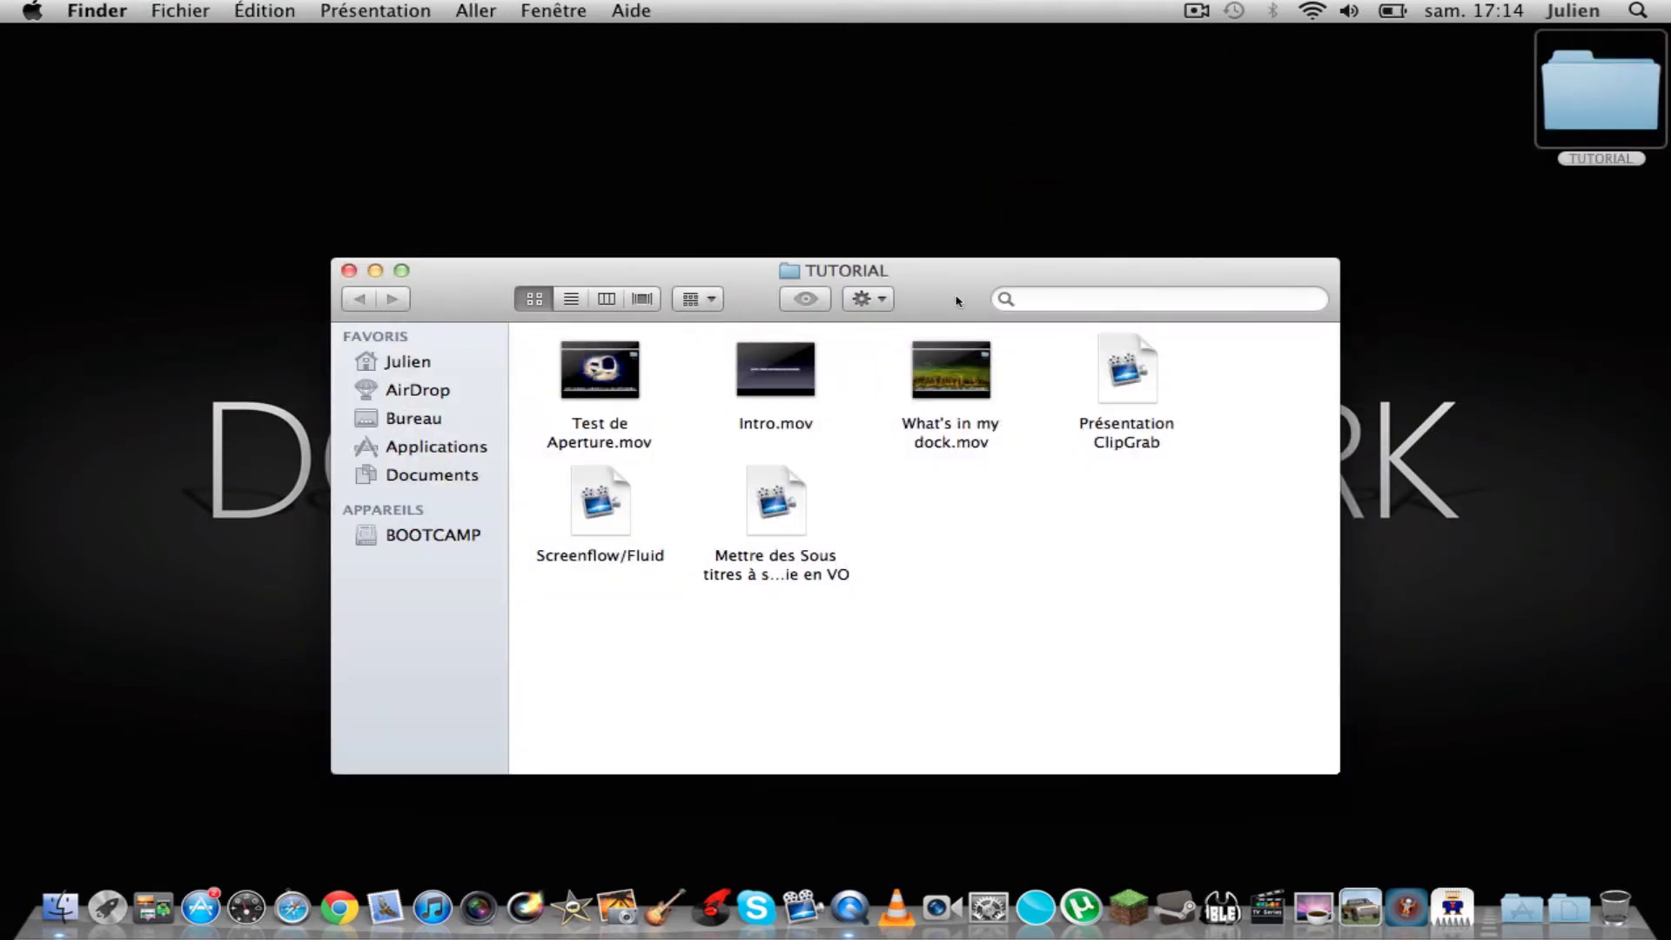
{"action": "left_click_drag", "start_coordinate": [957, 299], "coordinate": [1071, 67]}
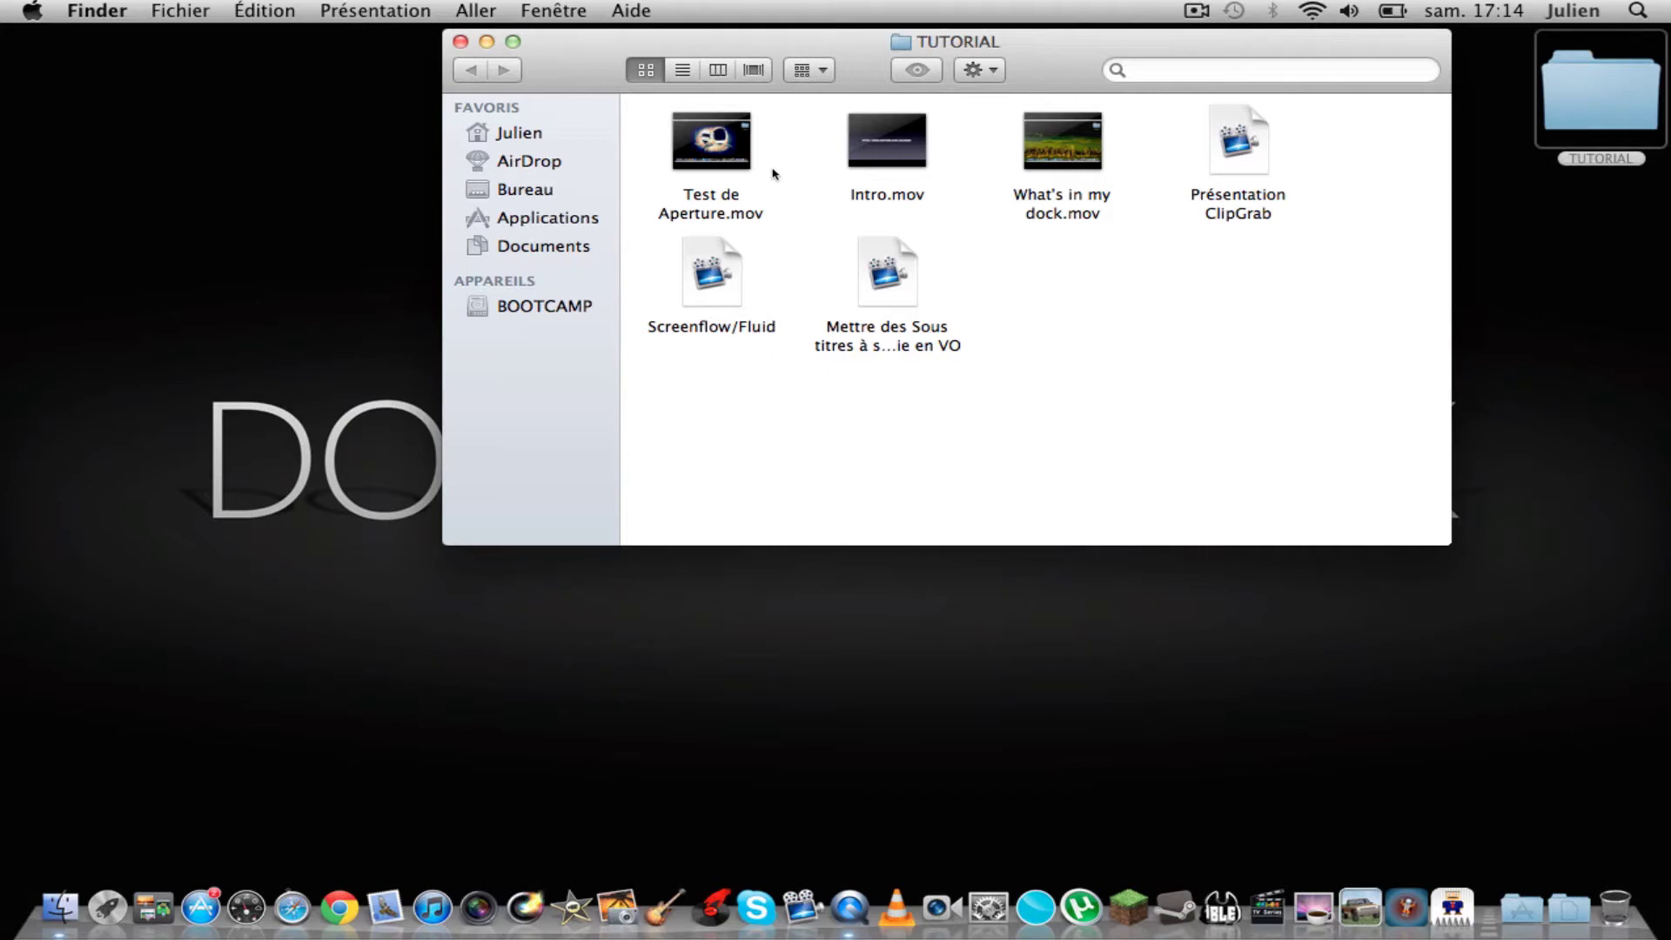
{"action": "mouse_move", "coordinate": [896, 167]}
{"action": "mouse_move", "coordinate": [1093, 144]}
{"action": "mouse_move", "coordinate": [1043, 158]}
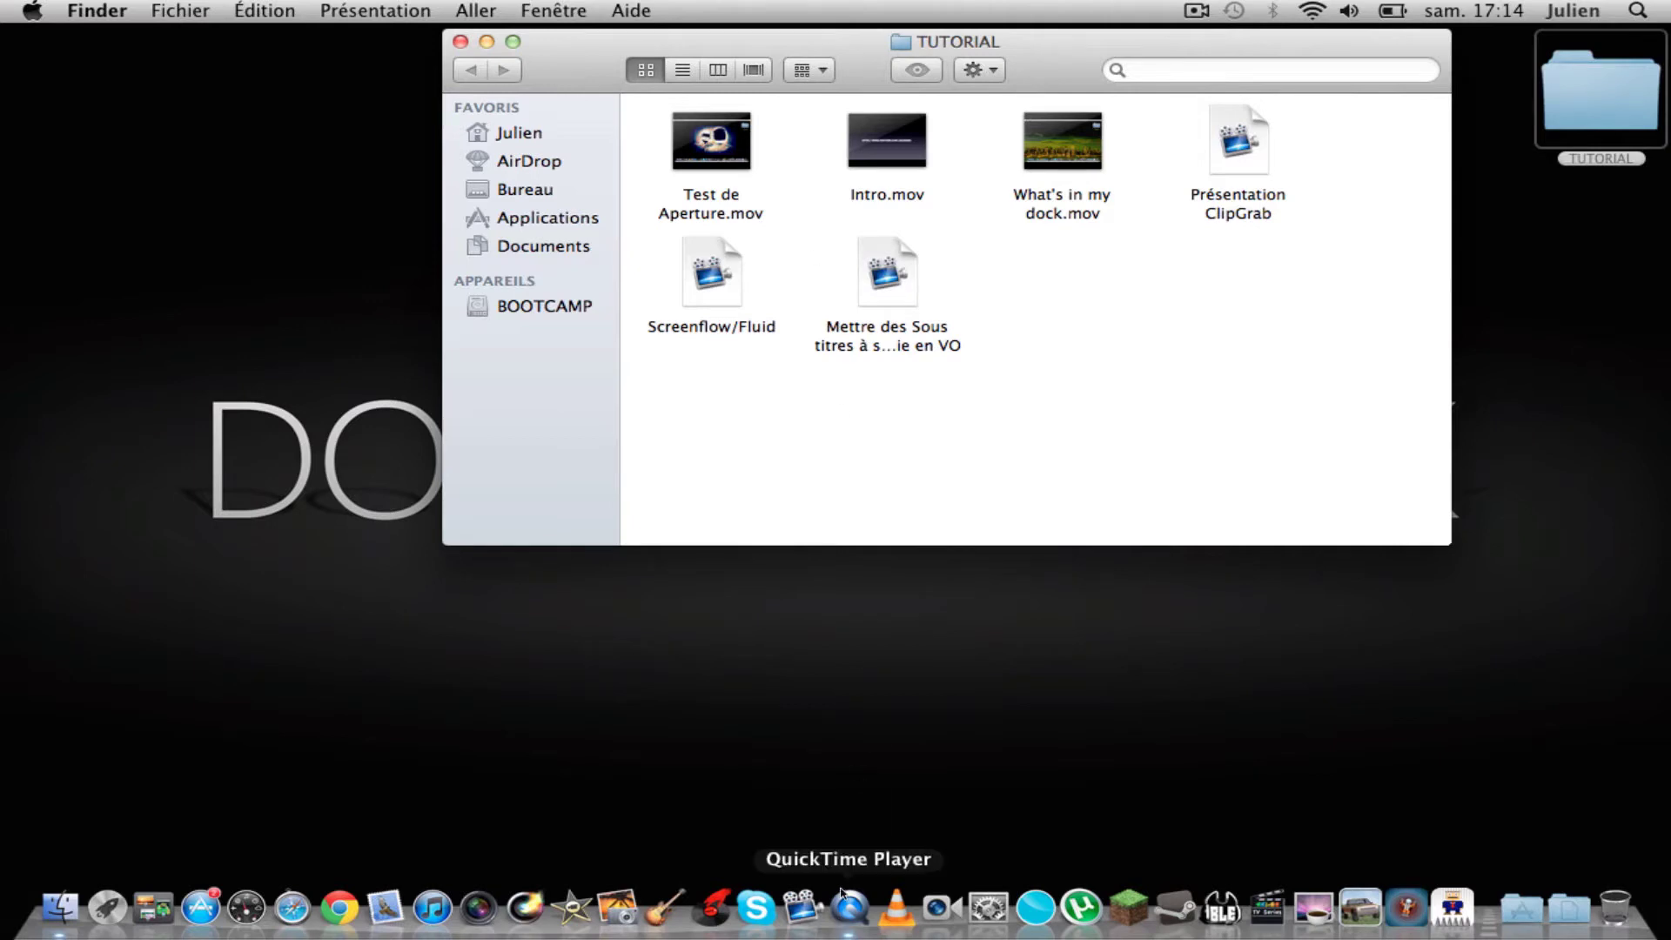
{"action": "double_click", "coordinate": [1084, 146]}
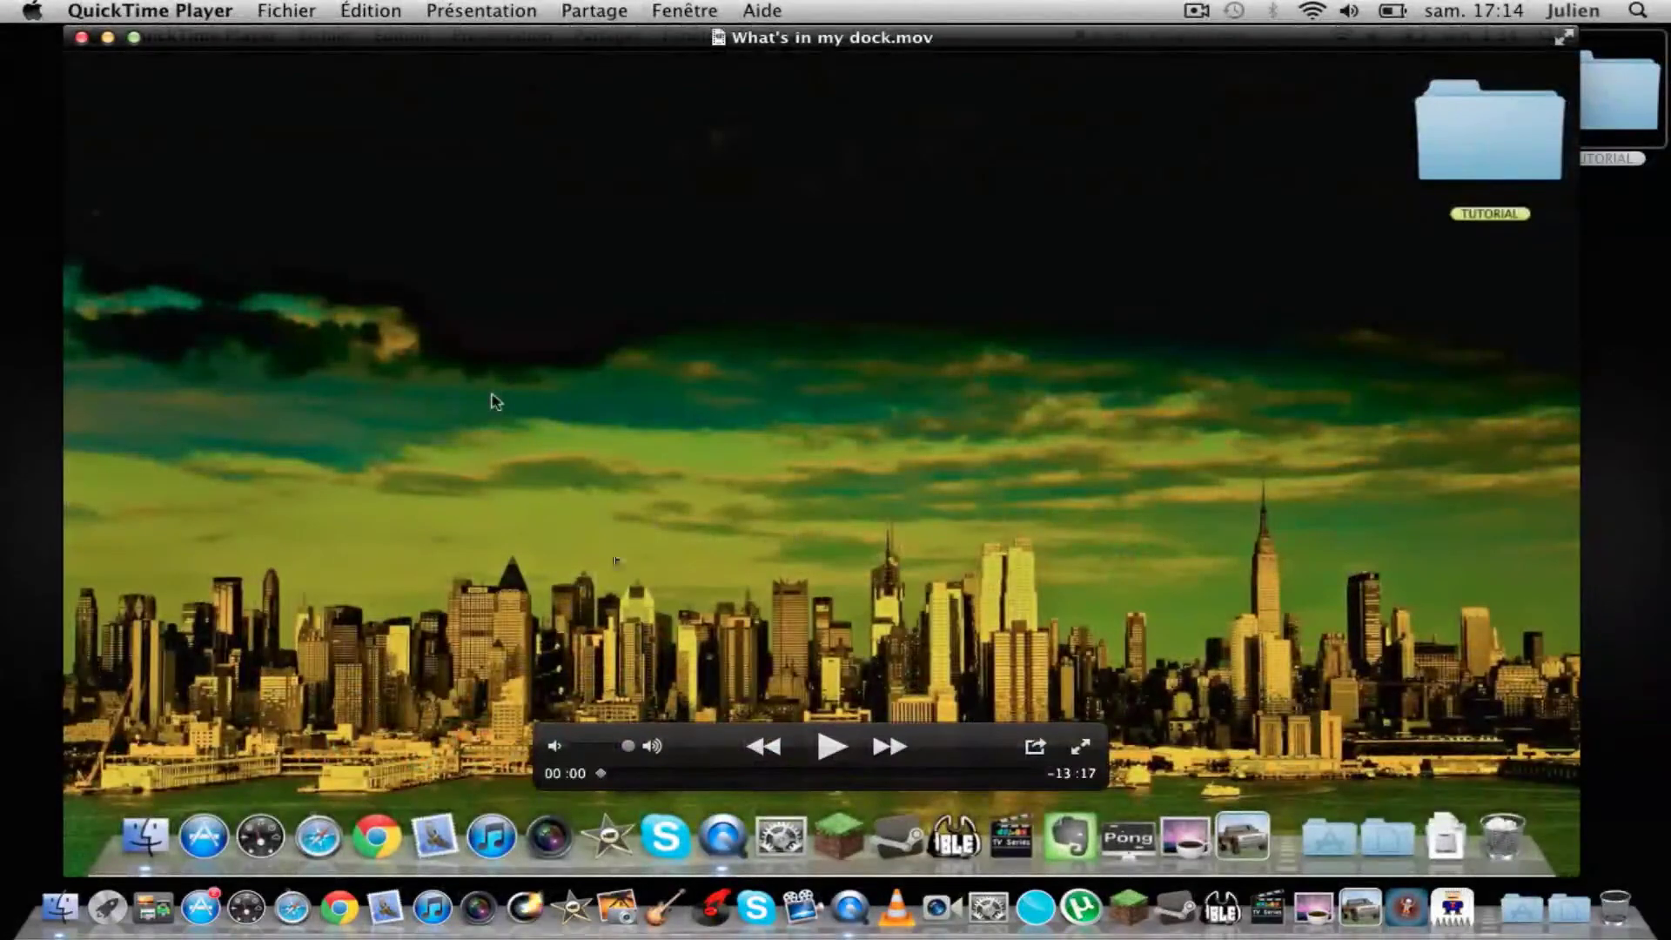
Step: Play the movie, pause it near 0:02, and bring up the Partage menu
{"action": "left_click", "coordinate": [828, 747]}
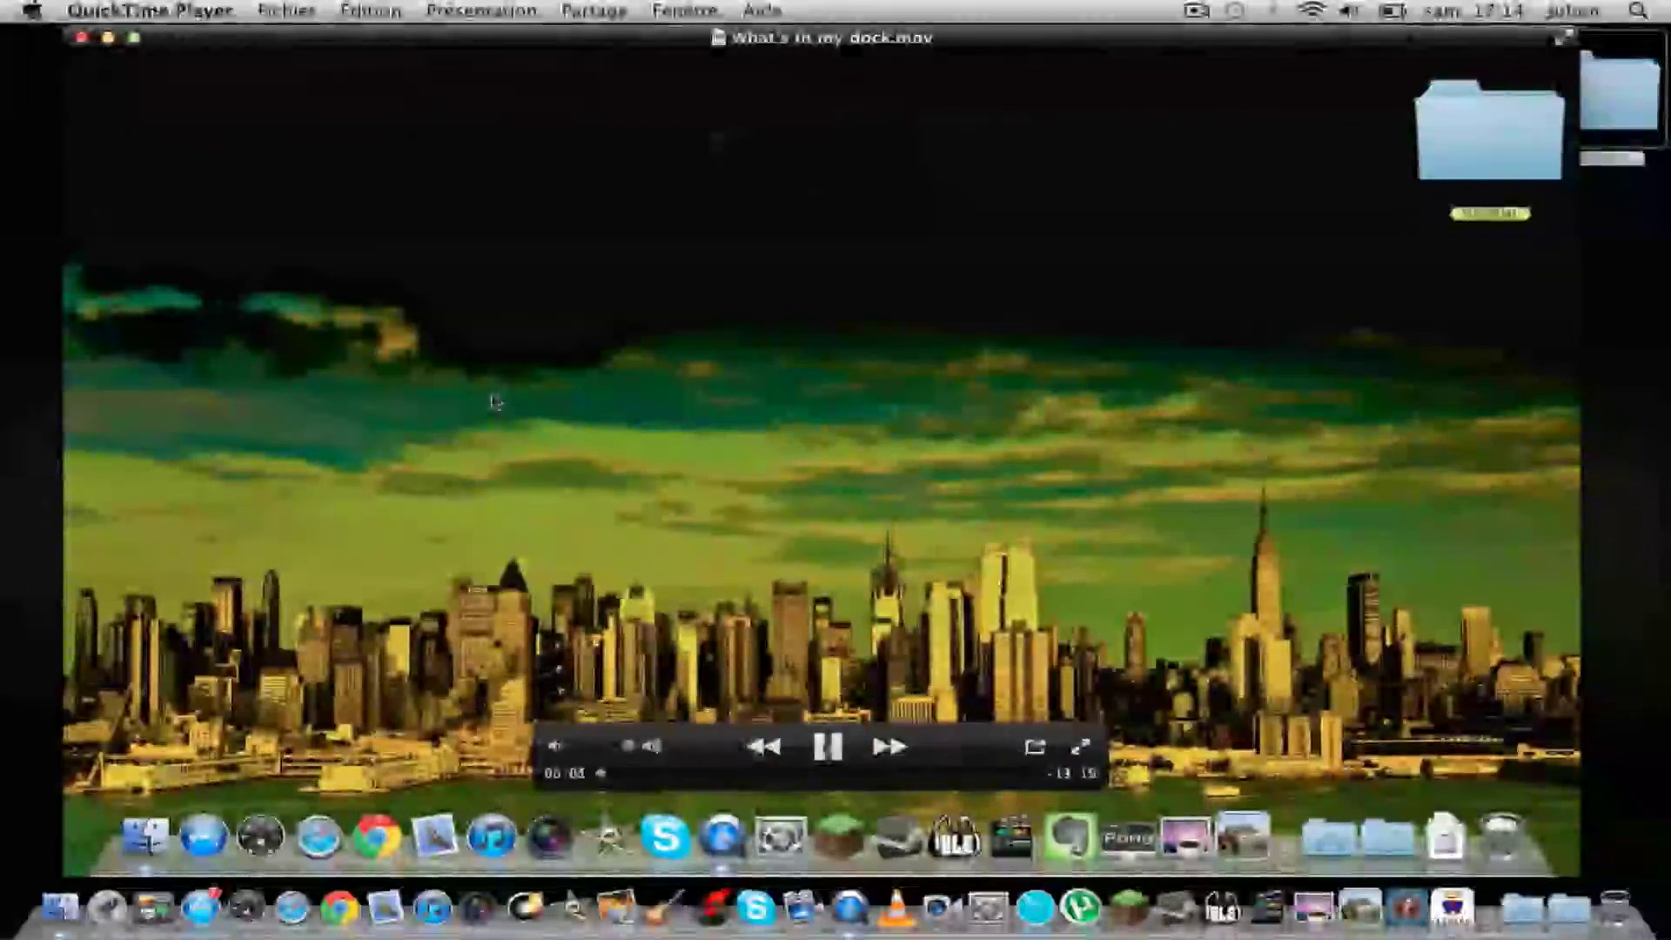
{"action": "left_click", "coordinate": [828, 747]}
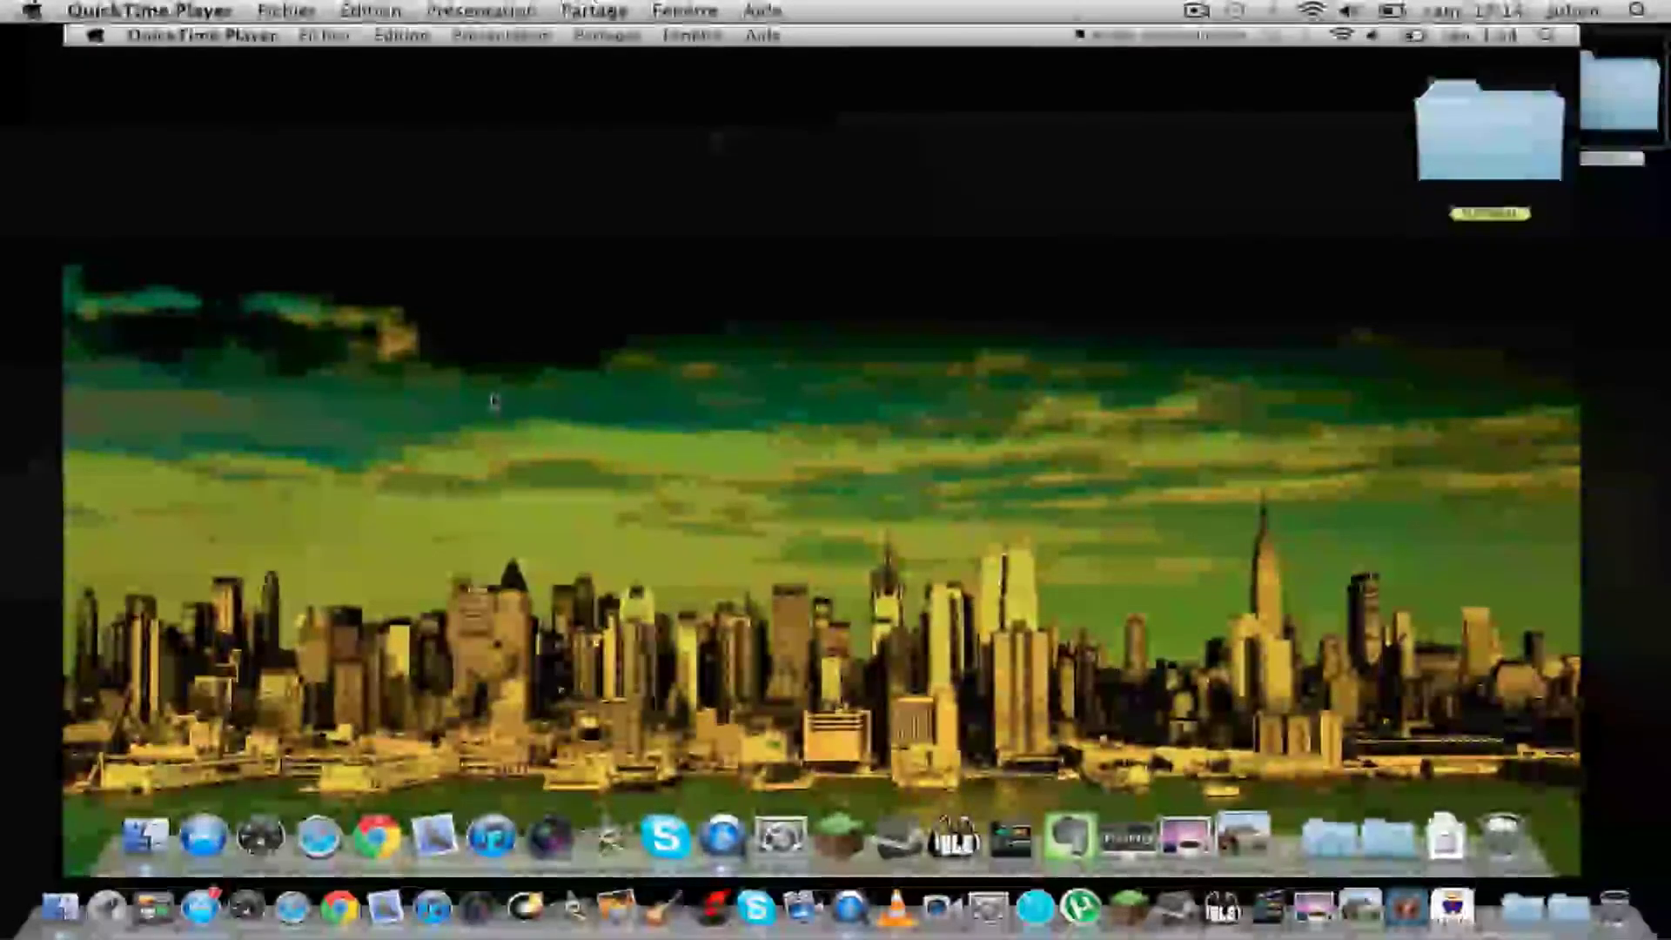
{"action": "left_click", "coordinate": [609, 11]}
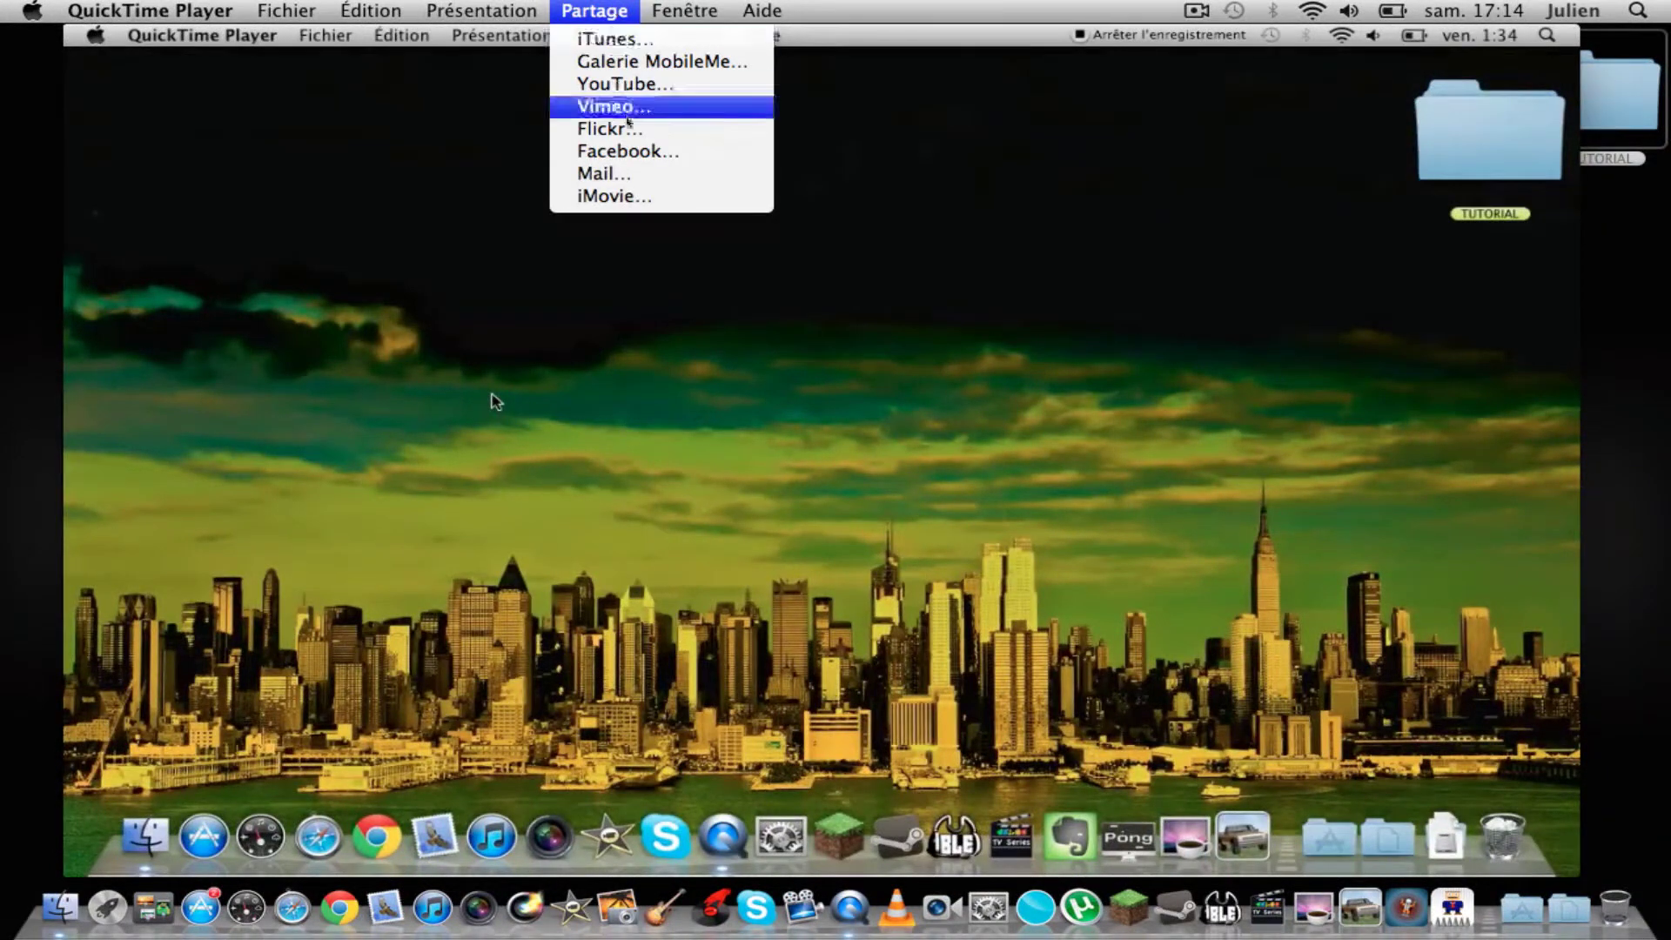
Step: Choose Partage > YouTube… and sign in with the YouTube account name and password
{"action": "left_click", "coordinate": [640, 87]}
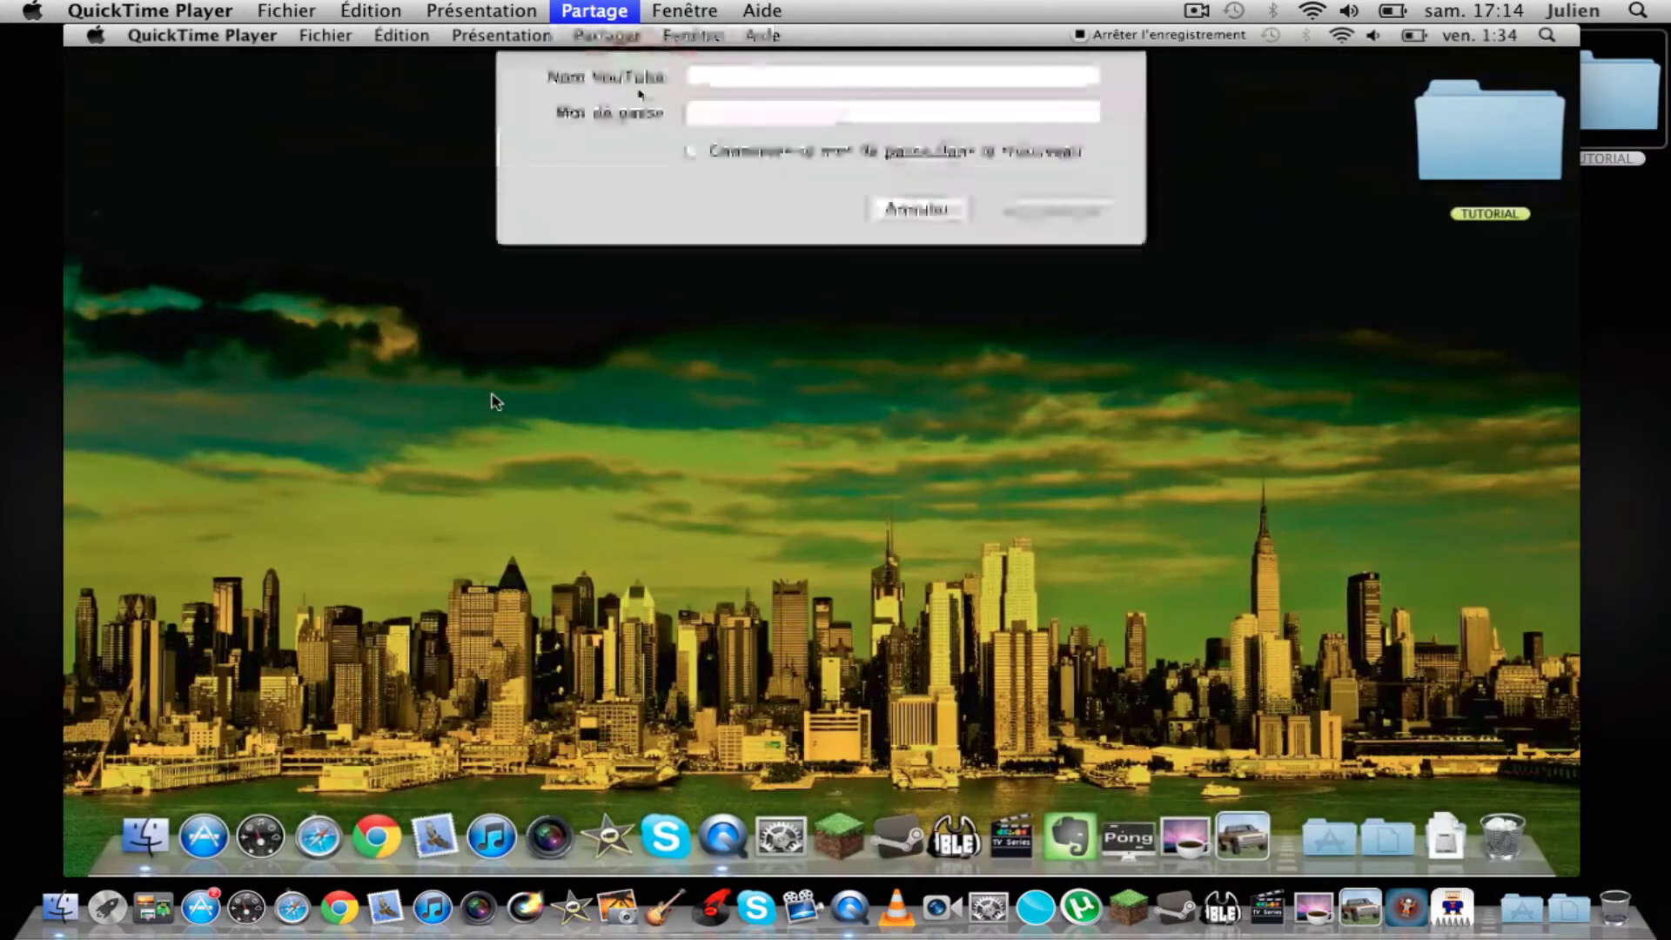
{"action": "left_click", "coordinate": [756, 133]}
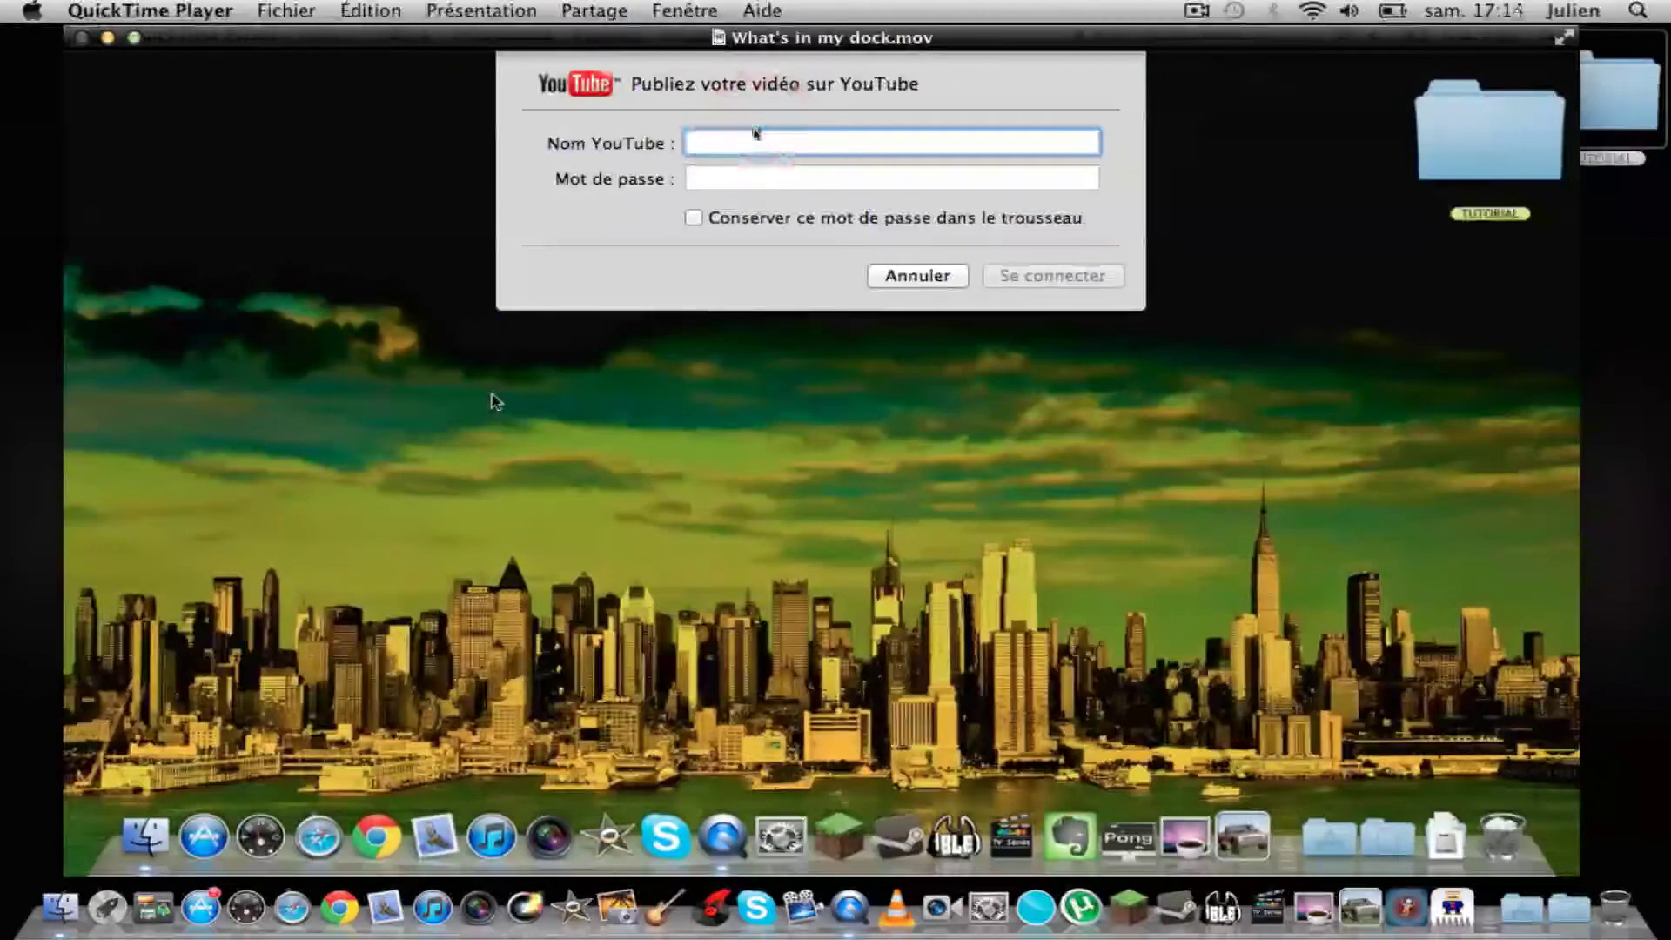
{"action": "left_click", "coordinate": [756, 138]}
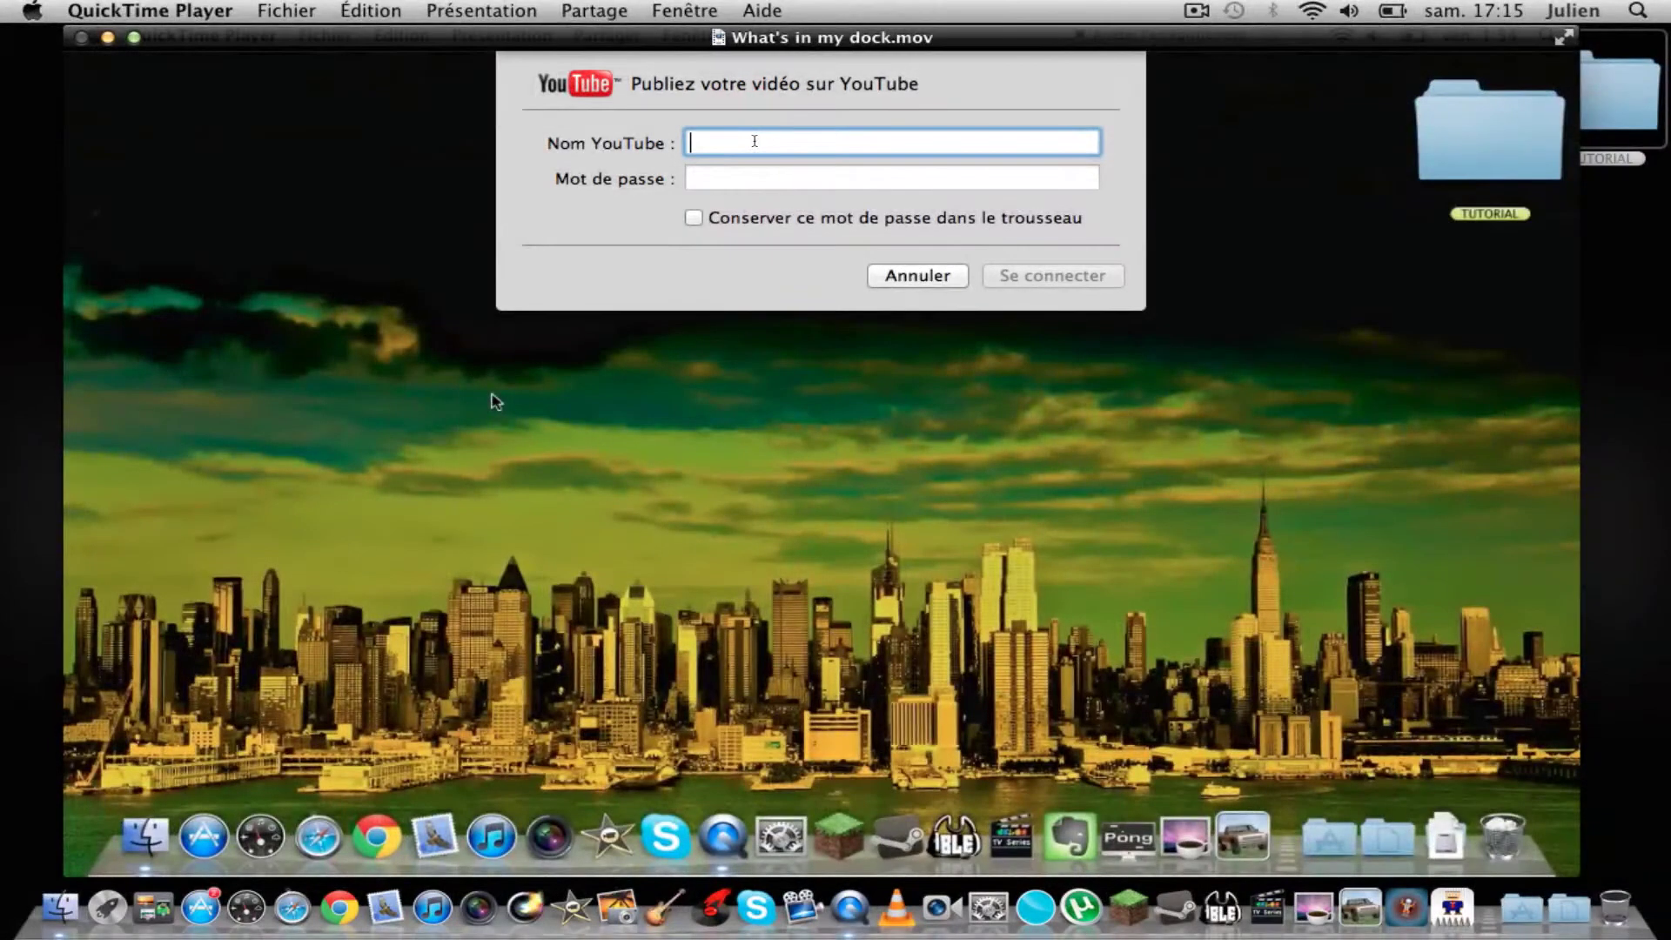
{"action": "type", "text": "juli0wHD"}
{"action": "key", "text": "Tab"}
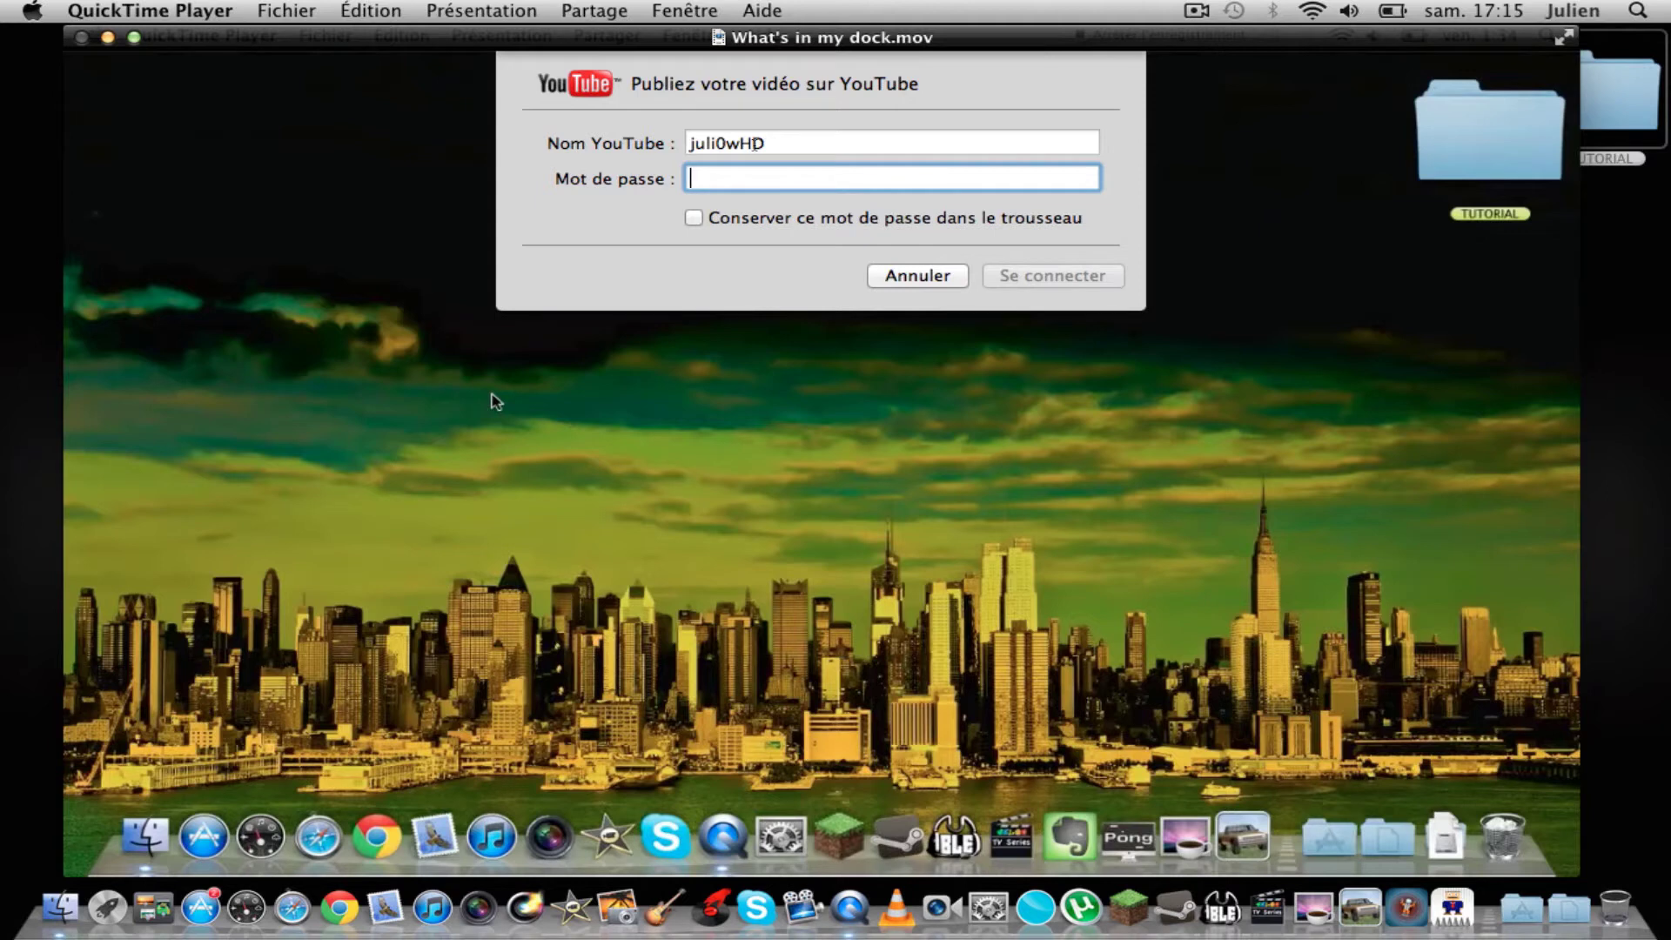
{"action": "type", "text": "xxxxxxxxxxx"}
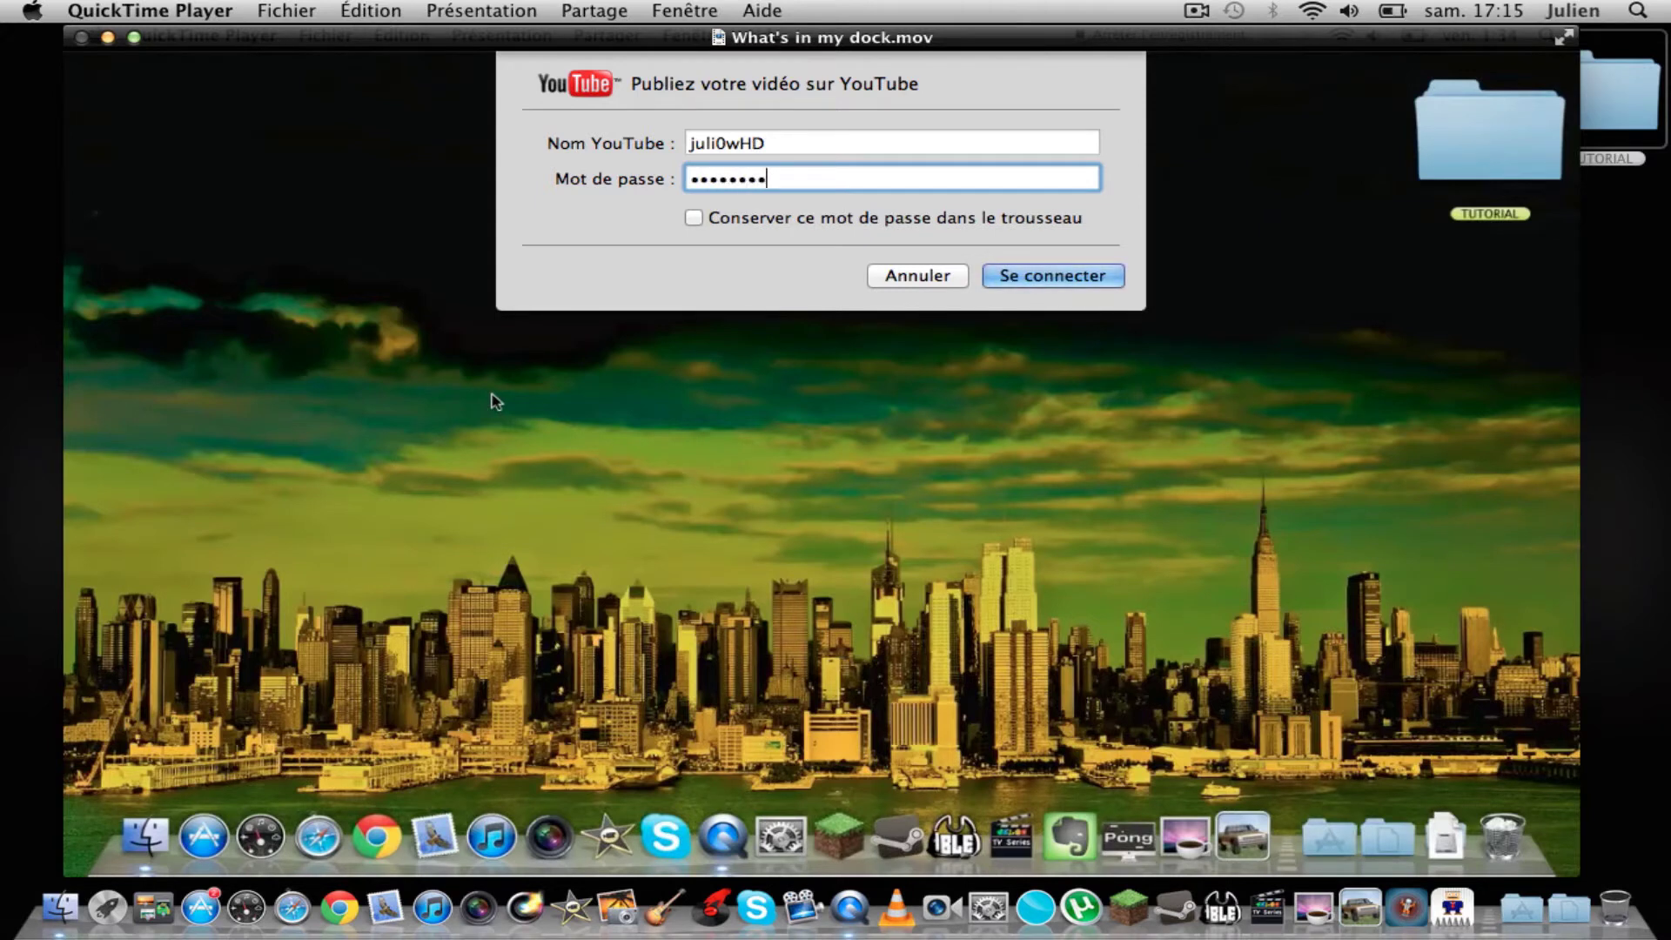
{"action": "key", "text": "Return"}
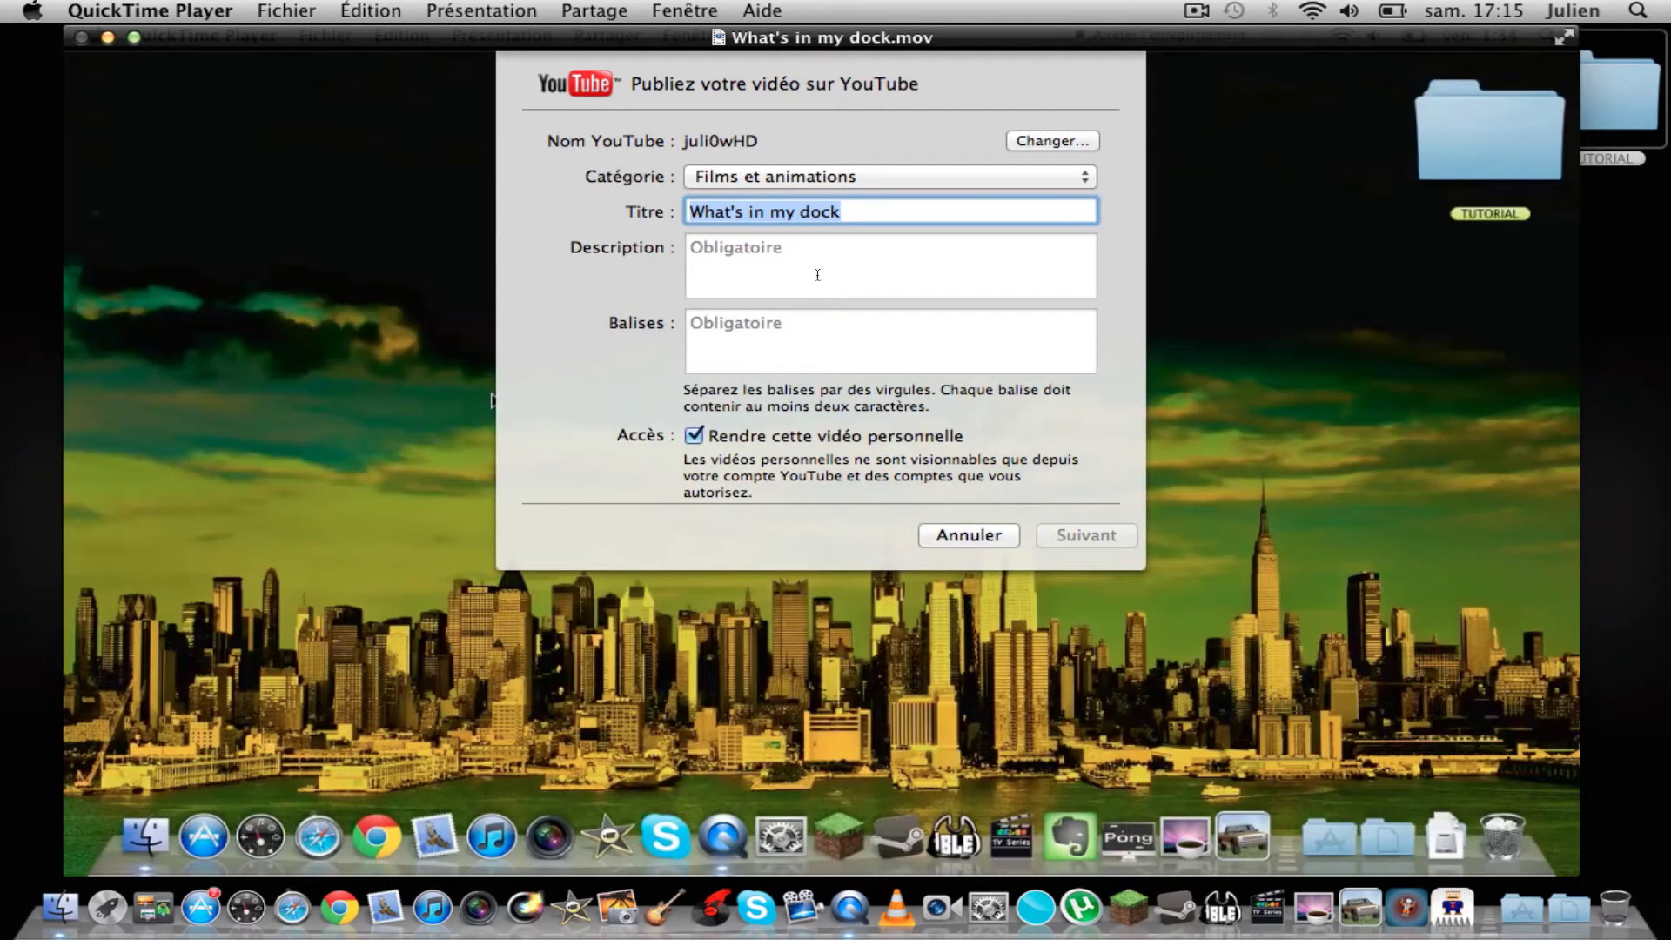
Step: Open the Catégorie pop-up listing the YouTube video categories
{"action": "left_click", "coordinate": [1082, 174]}
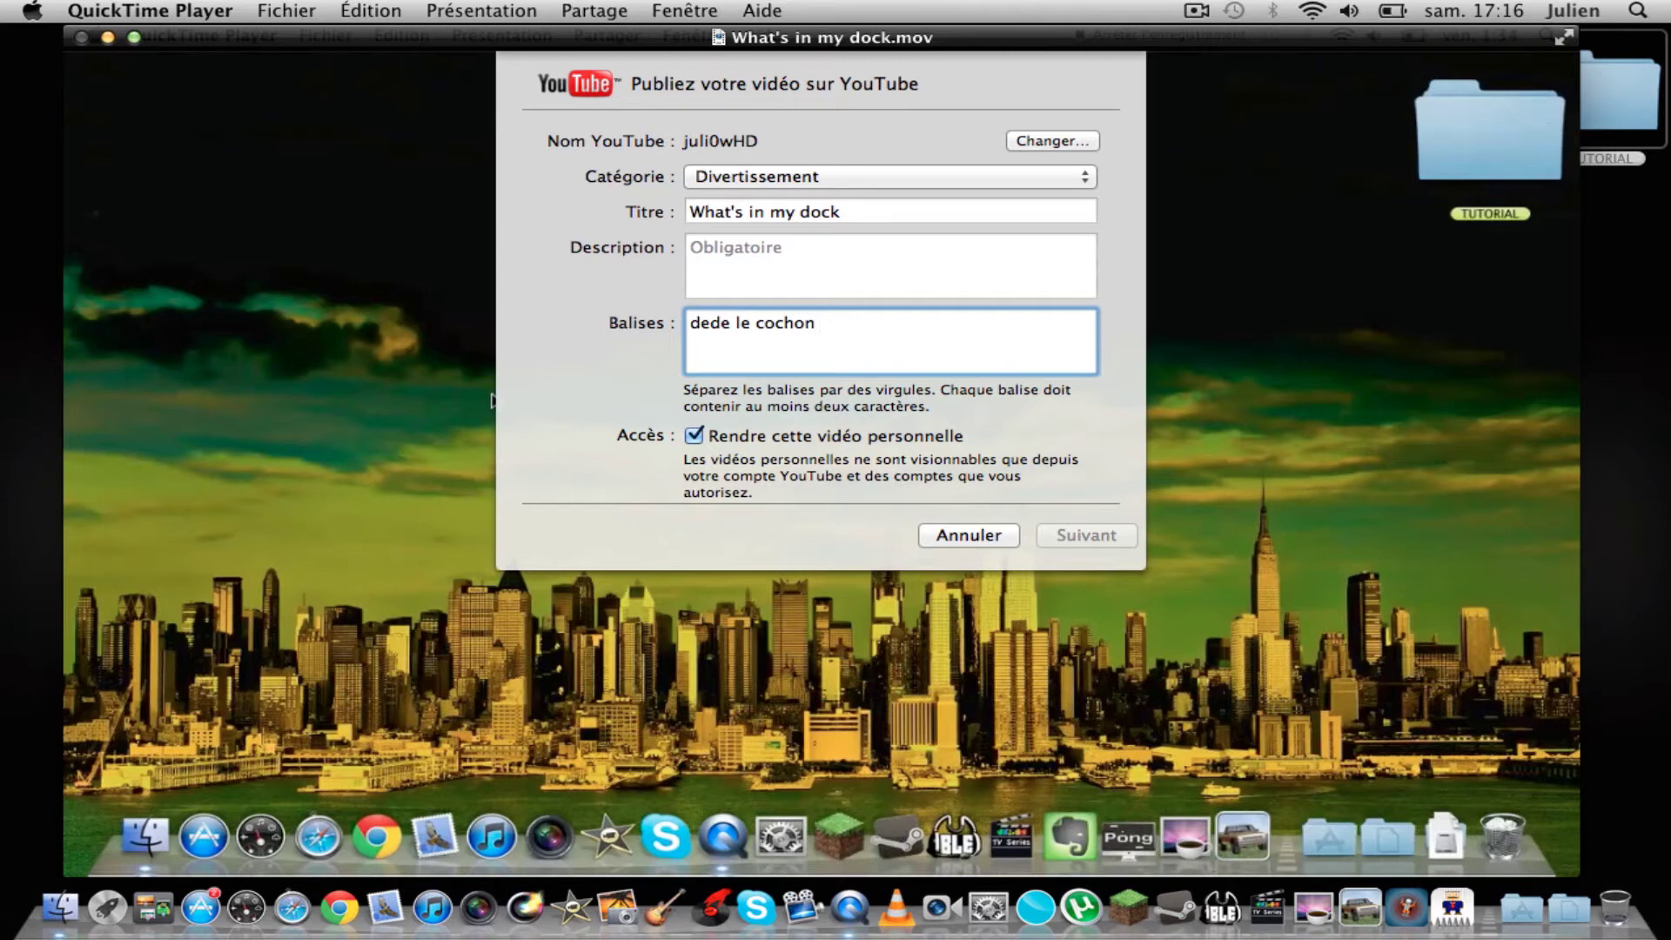
Step: Type the tags apple, mac, tuto, then erase them all and cancel the YouTube publish sheet
{"action": "key", "text": "BackSpace"}
{"action": "key", "text": "BackSpace"}
{"action": "key", "text": "BackSpace"}
{"action": "key", "text": "BackSpace"}
{"action": "key", "text": "BackSpace"}
{"action": "key", "text": "BackSpace"}
{"action": "key", "text": "BackSpace"}
{"action": "key", "text": "BackSpace"}
{"action": "key", "text": "BackSpace"}
{"action": "key", "text": "BackSpace"}
{"action": "key", "text": "BackSpace"}
{"action": "key", "text": "BackSpace"}
{"action": "key", "text": "BackSpace"}
{"action": "key", "text": "BackSpace"}
{"action": "key", "text": "BackSpace"}
{"action": "type", "text": "apple"}
{"action": "key", "text": "comma"}
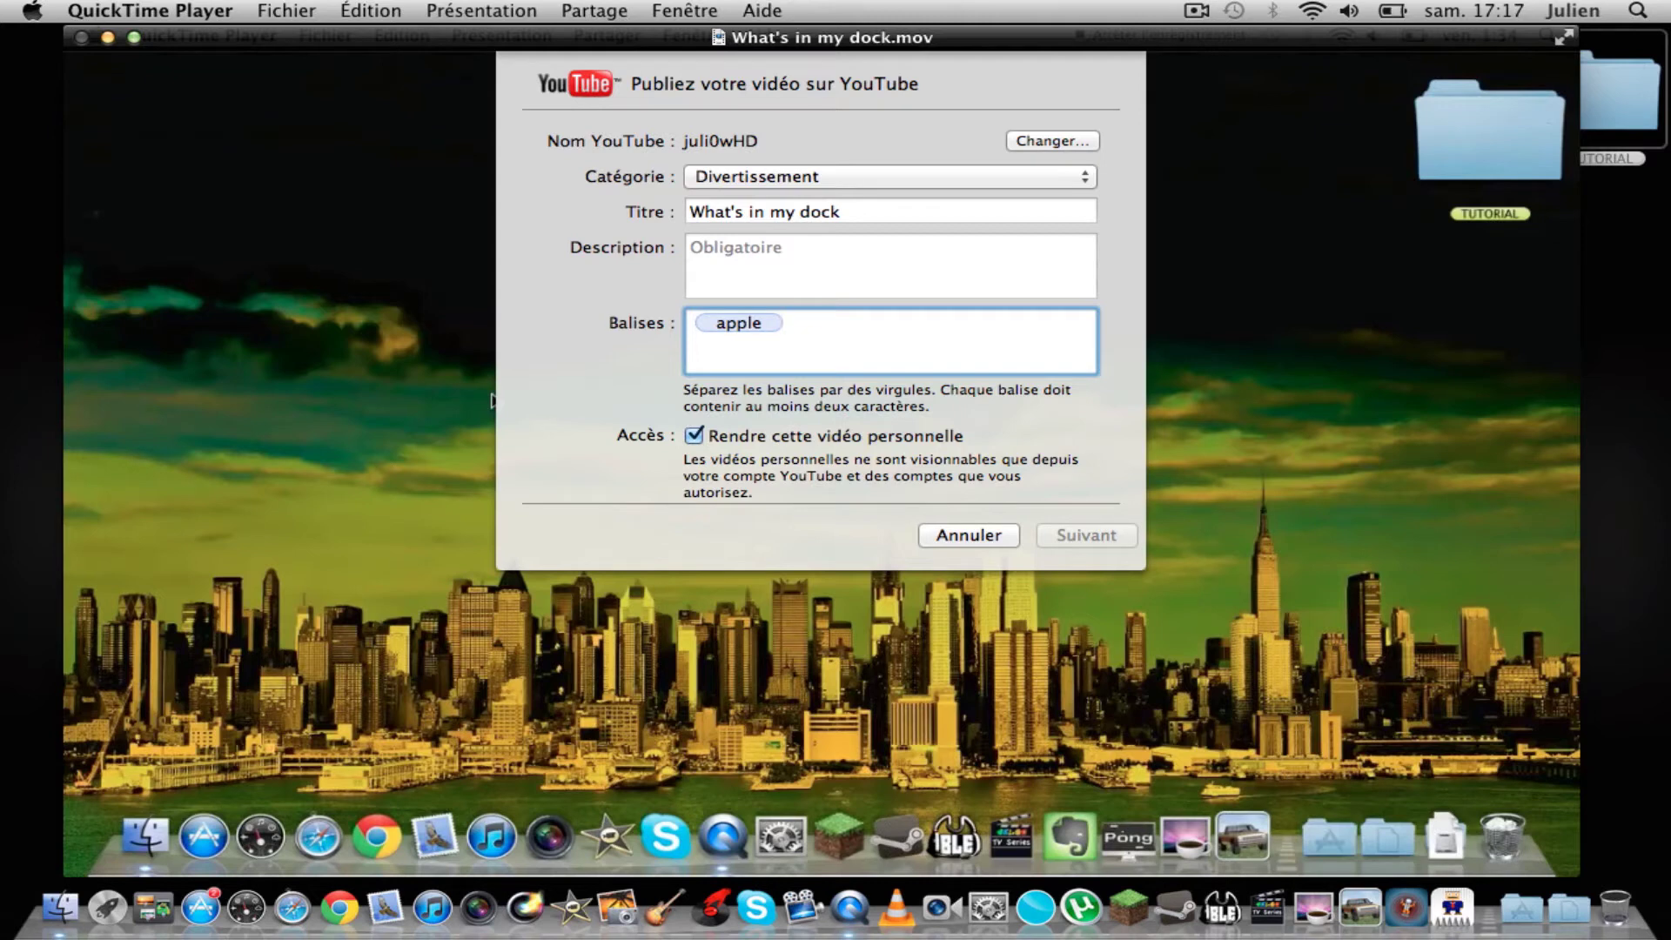
{"action": "type", "text": "mac"}
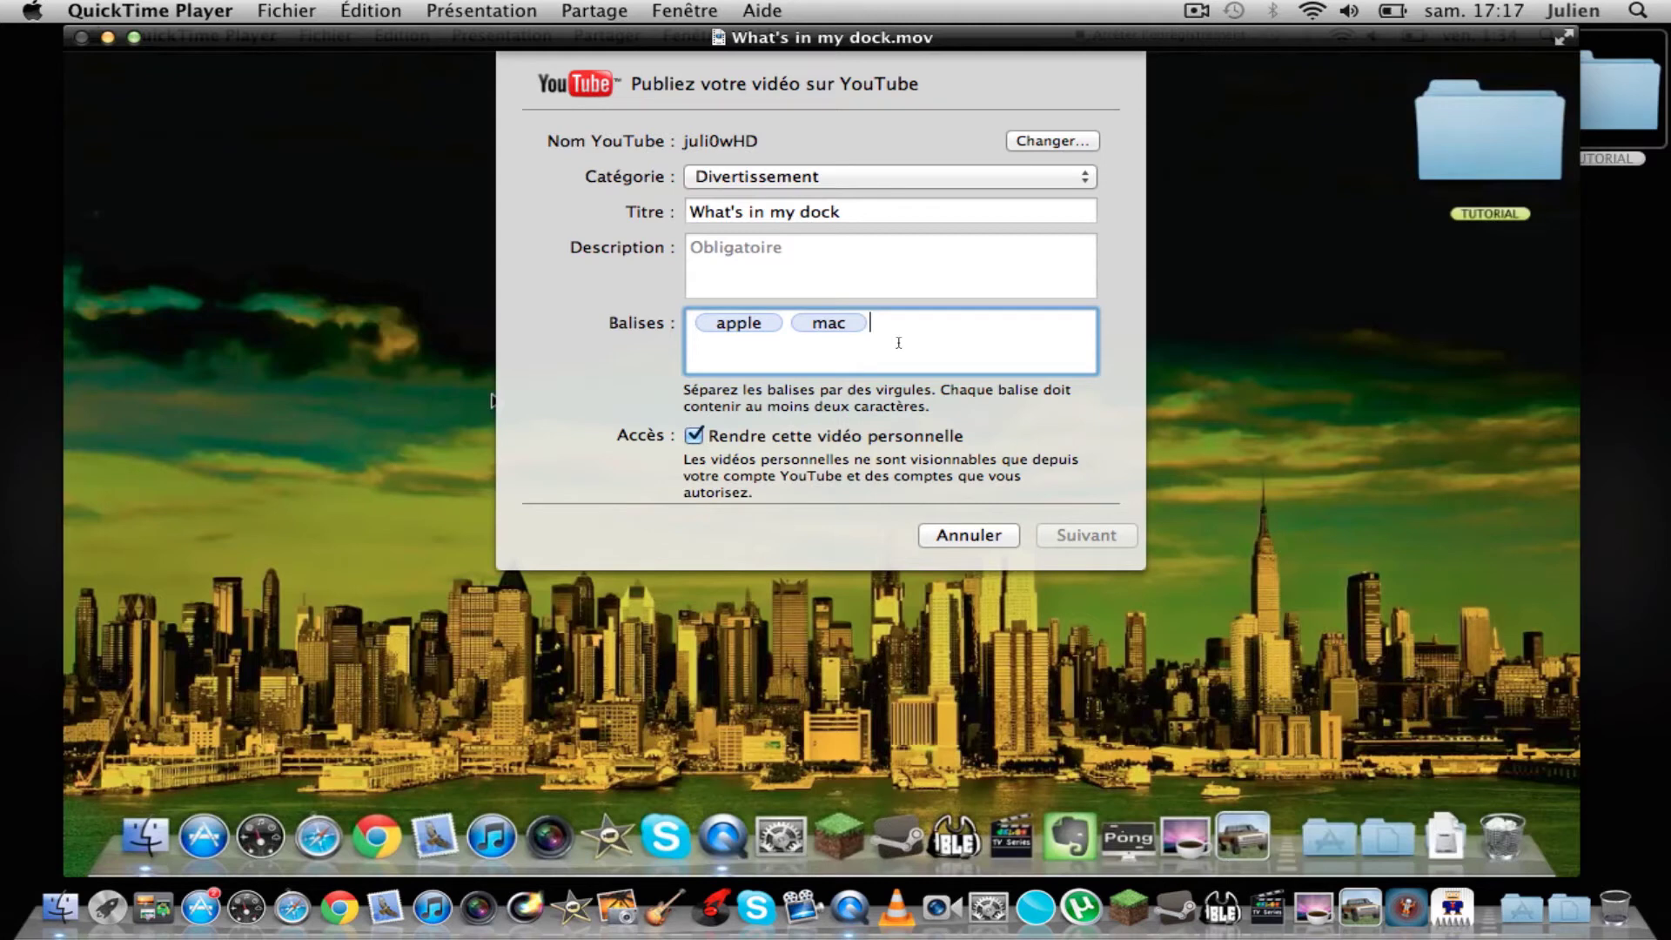
{"action": "type", "text": ", tuto"}
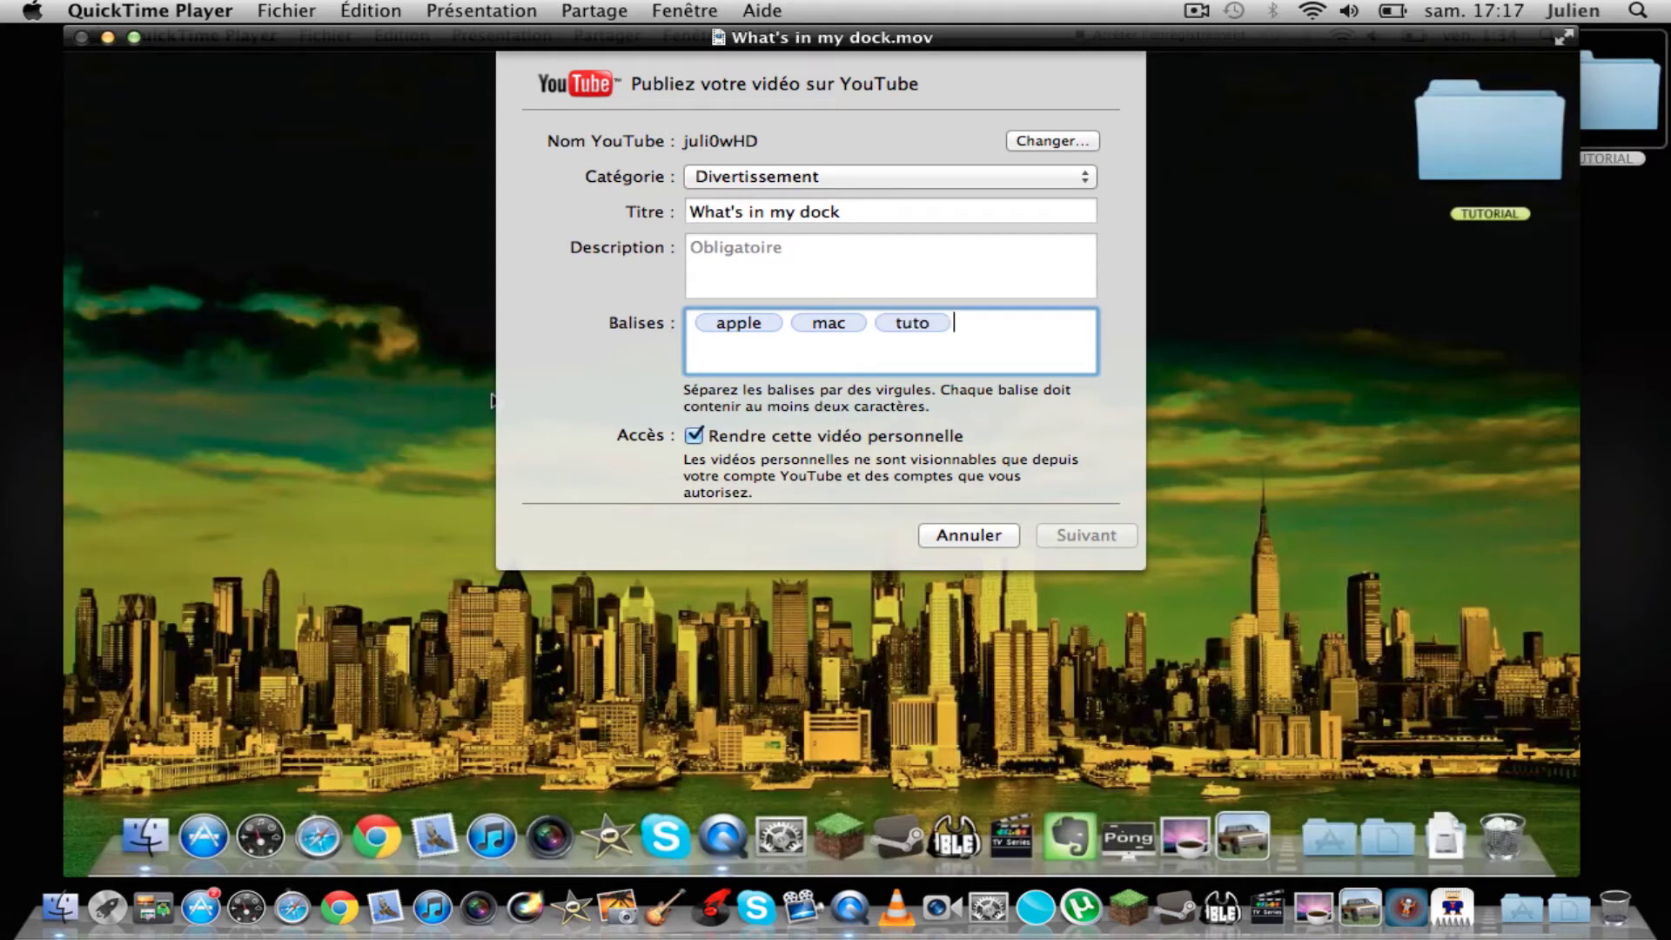
{"action": "type", "text": ", scr"}
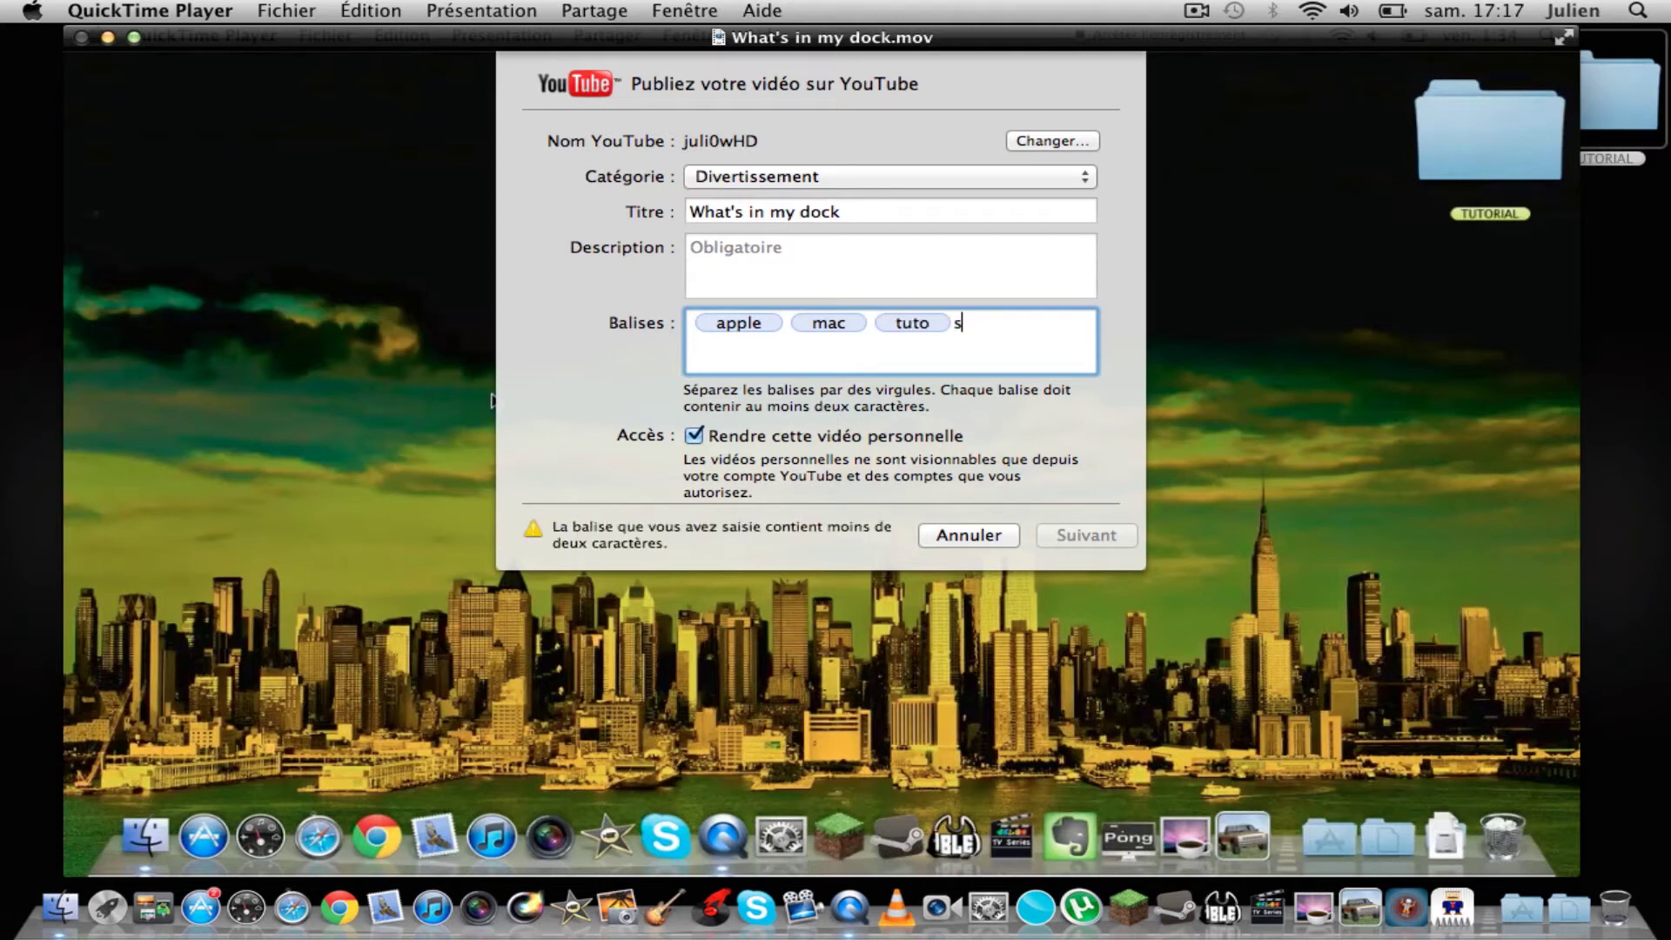
{"action": "key", "text": "BackSpace"}
{"action": "key", "text": "BackSpace"}
{"action": "key", "text": "BackSpace"}
{"action": "key", "text": "BackSpace"}
{"action": "key", "text": "BackSpace"}
{"action": "key", "text": "BackSpace"}
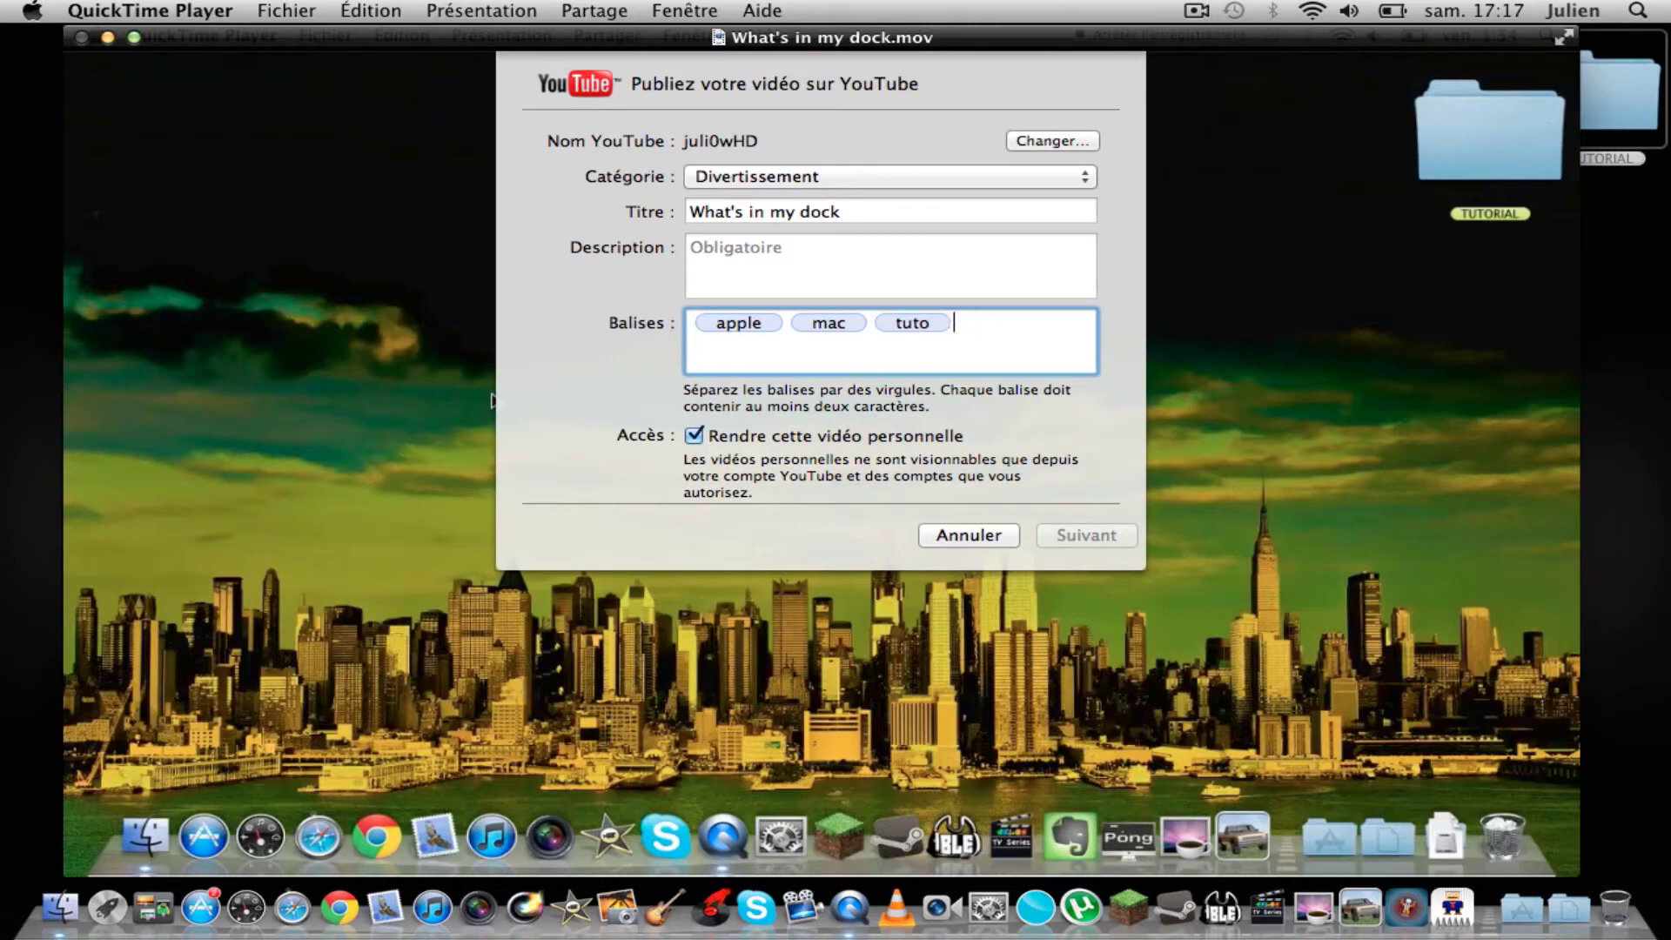
{"action": "left_click", "coordinate": [969, 534]}
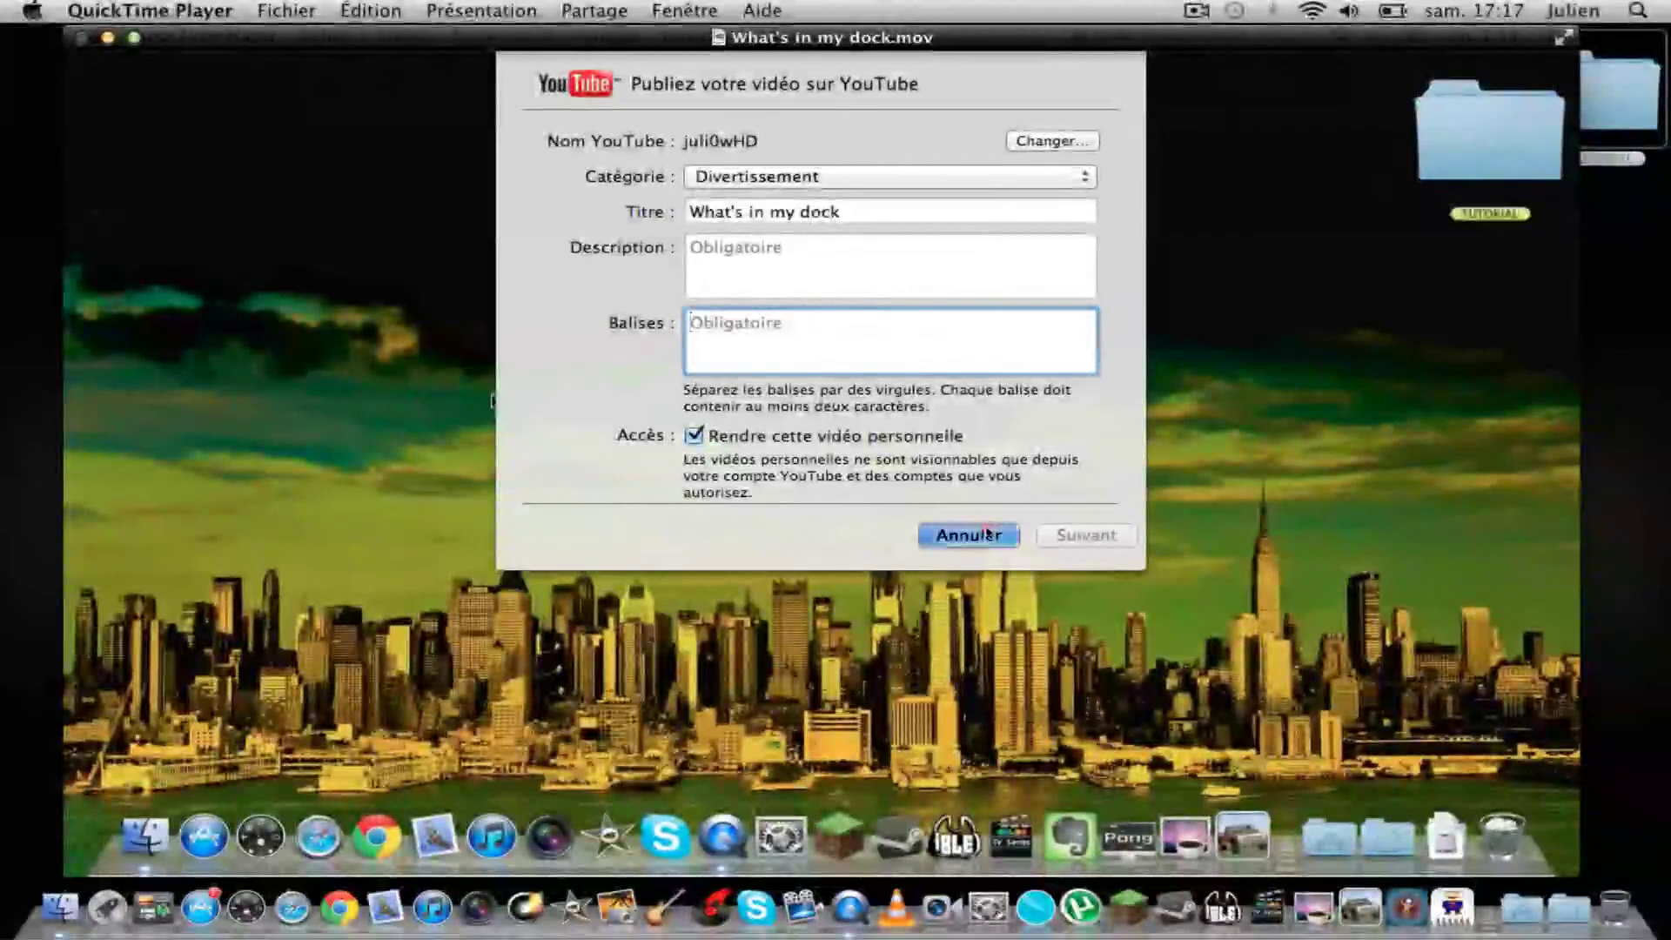
Step: Close the video with Cmd+W and return to the TUTORIAL Finder window with nothing selected
{"action": "key", "text": "super+w"}
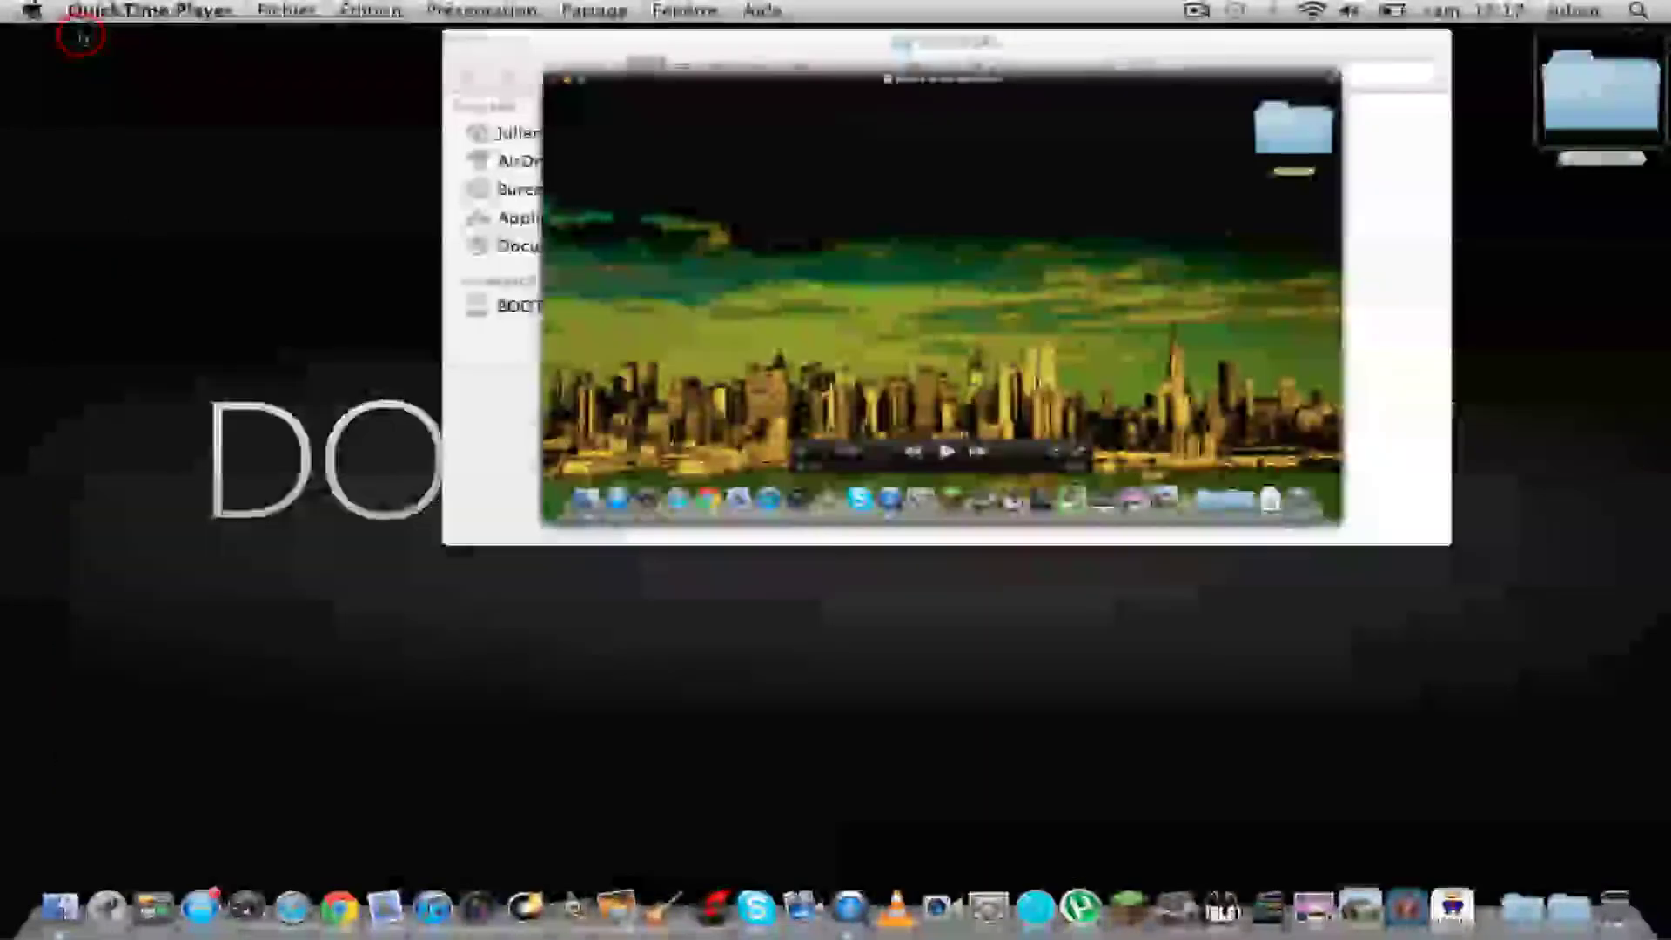
{"action": "left_click", "coordinate": [583, 47]}
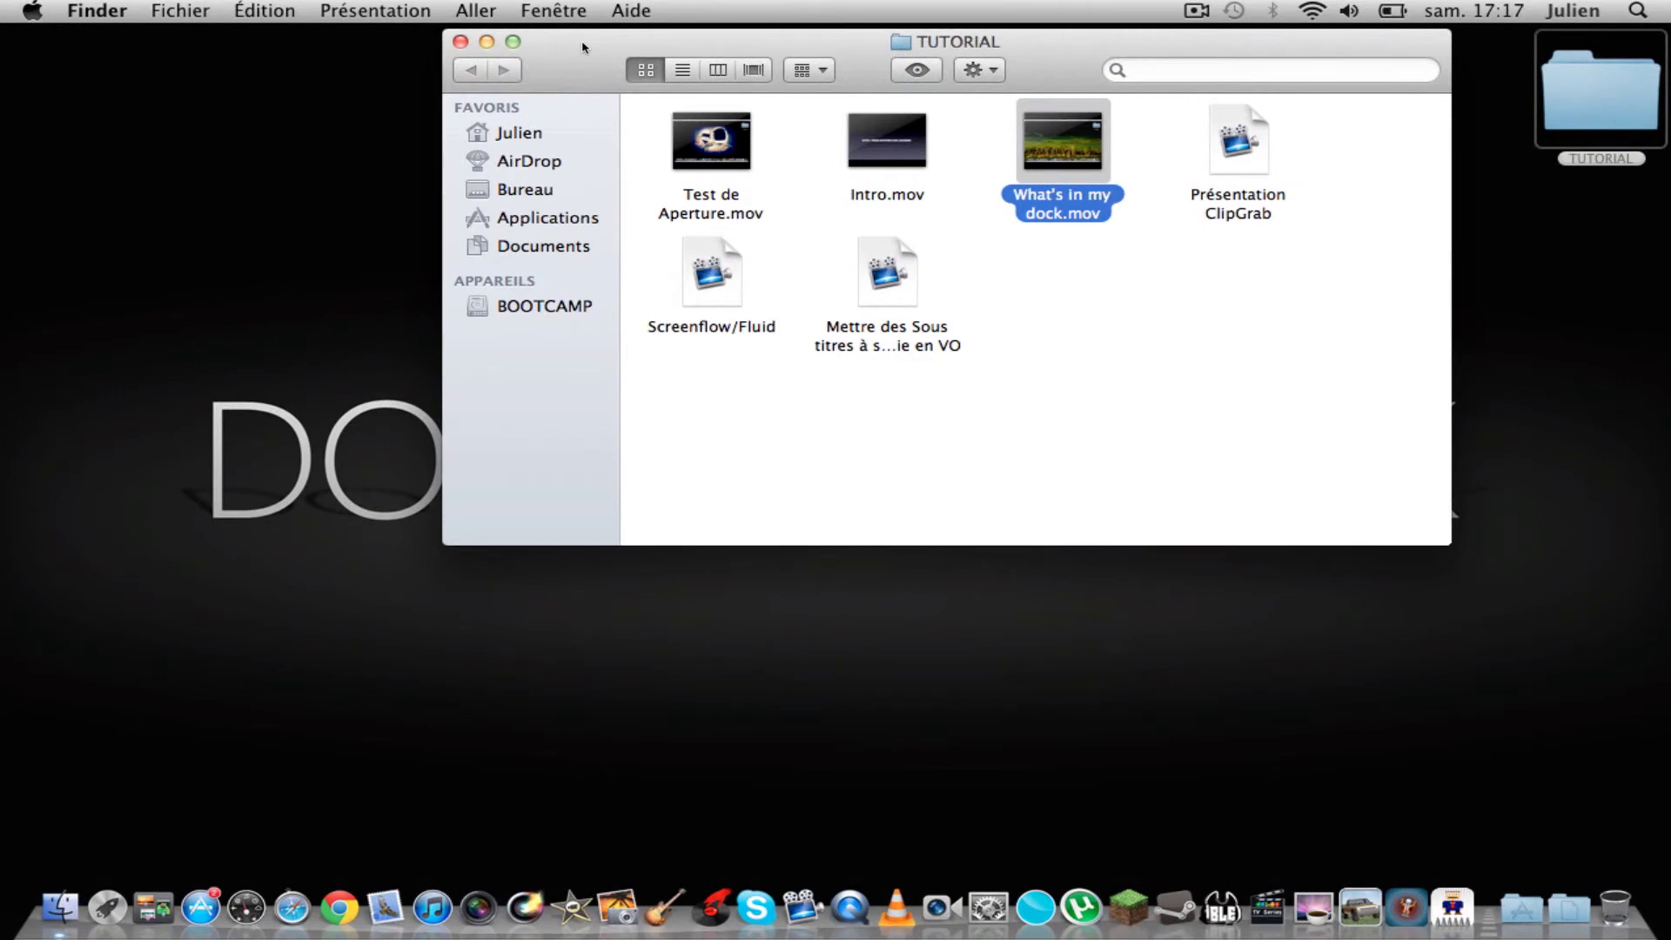
{"action": "left_click", "coordinate": [566, 53]}
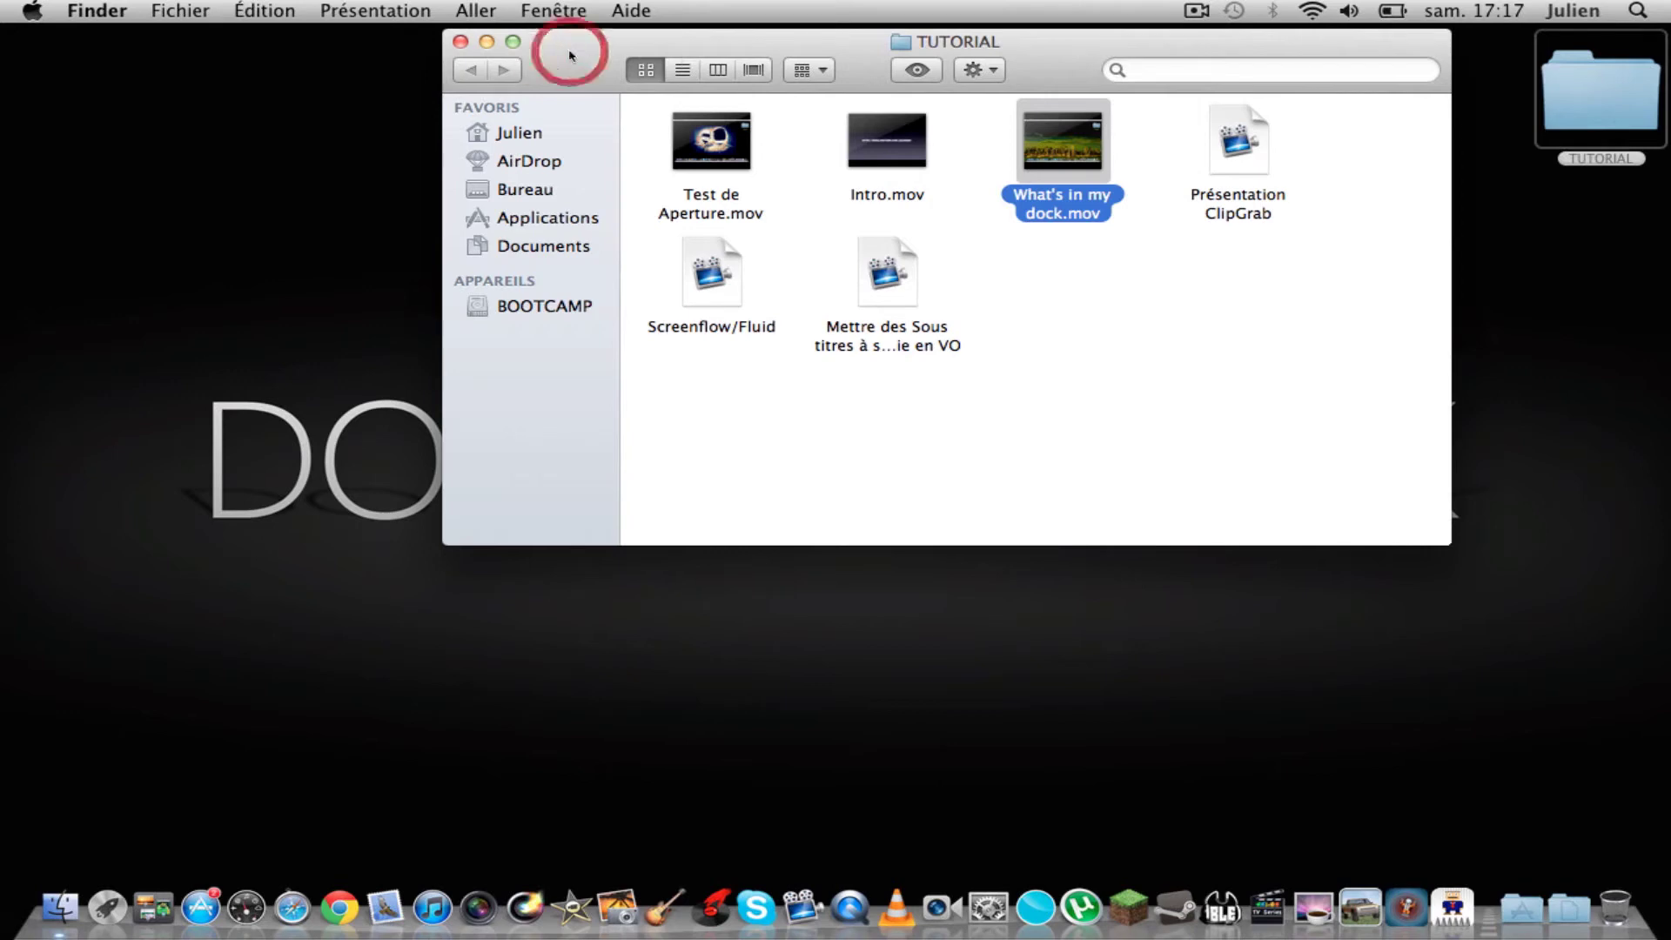
{"action": "left_click", "coordinate": [1063, 343]}
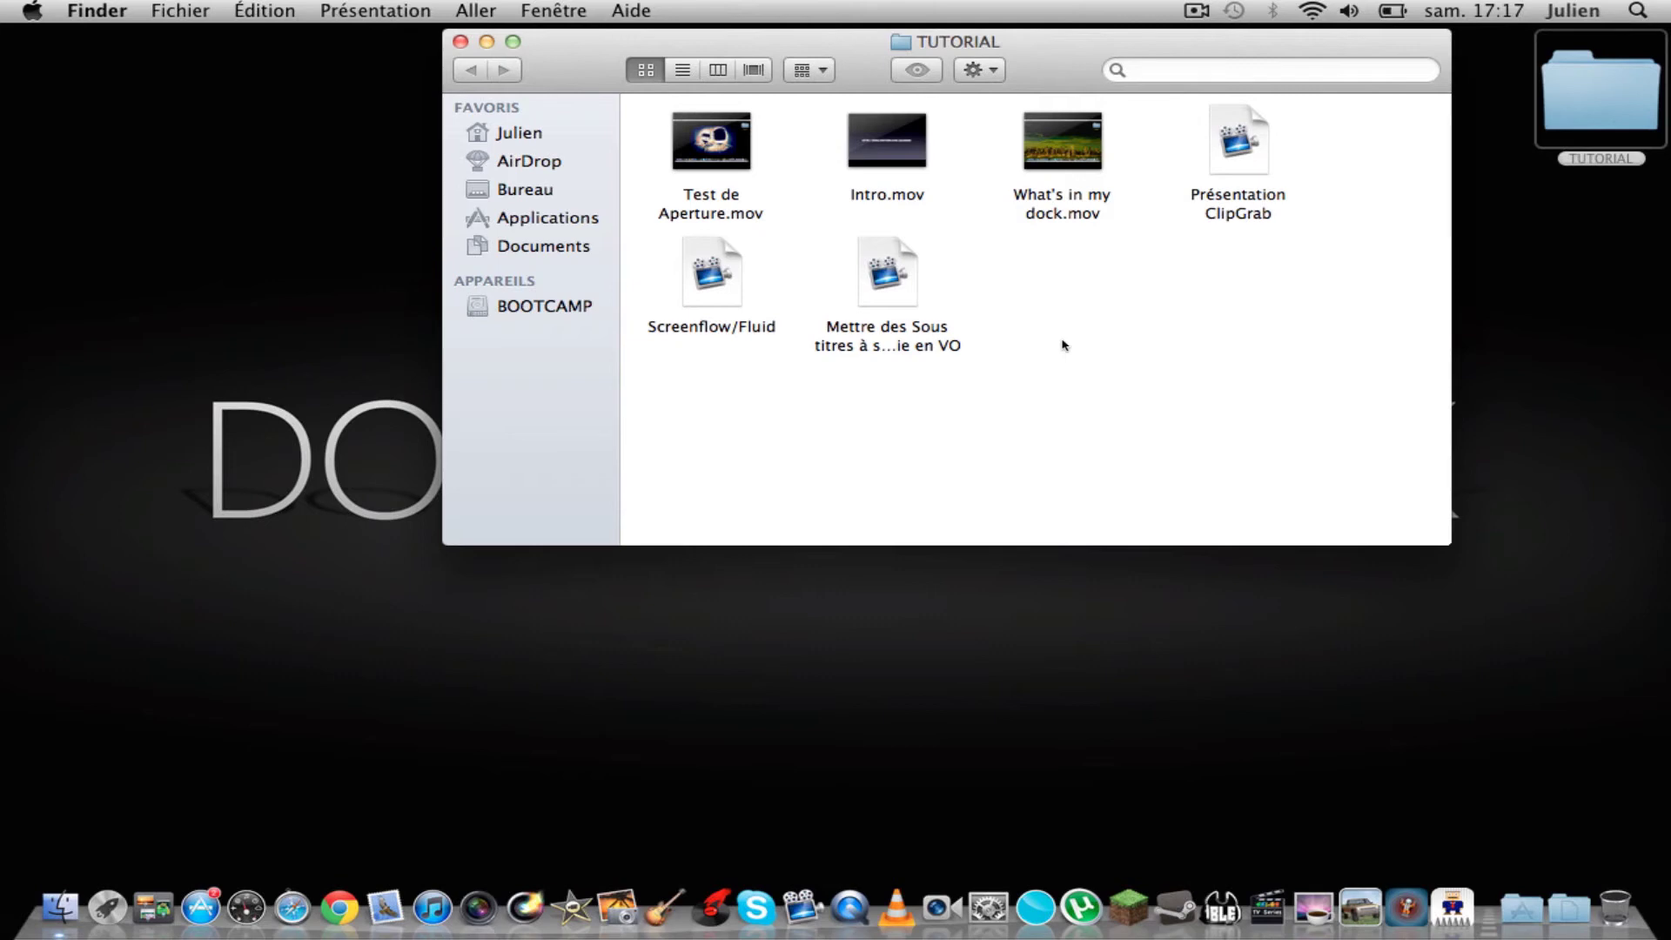
Step: Close the TUTORIAL Finder window with its red close button
{"action": "left_click", "coordinate": [467, 43]}
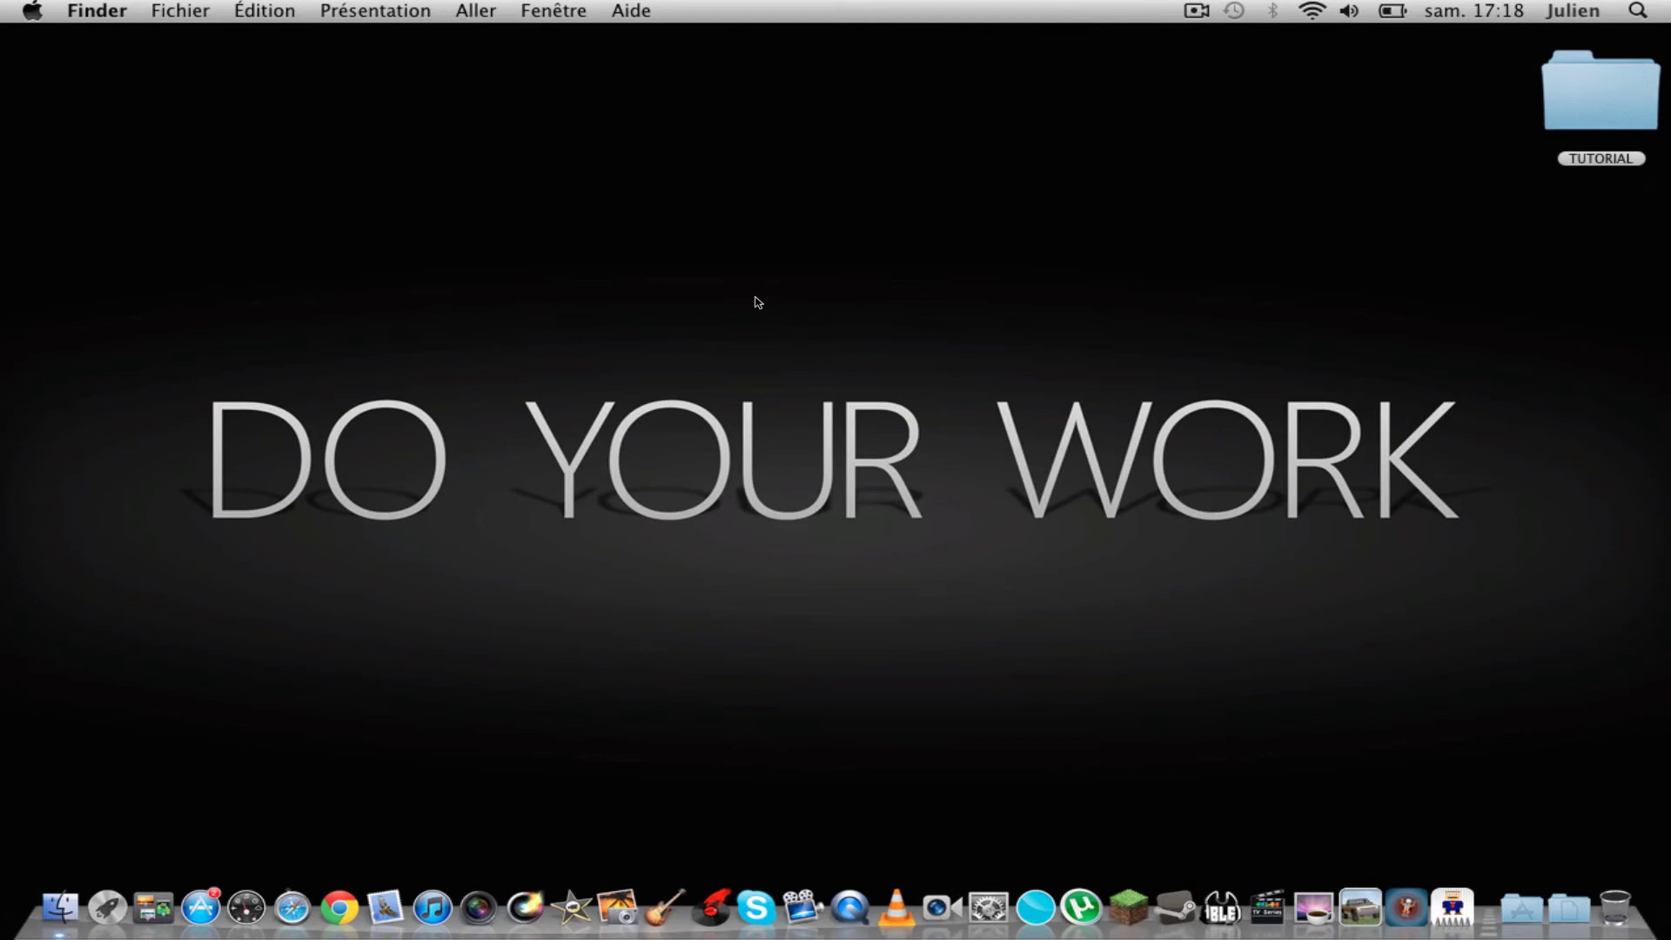
Step: Launch Chrome, search Google for 'youtube', and open the YouTube homepage
{"action": "left_click", "coordinate": [336, 906]}
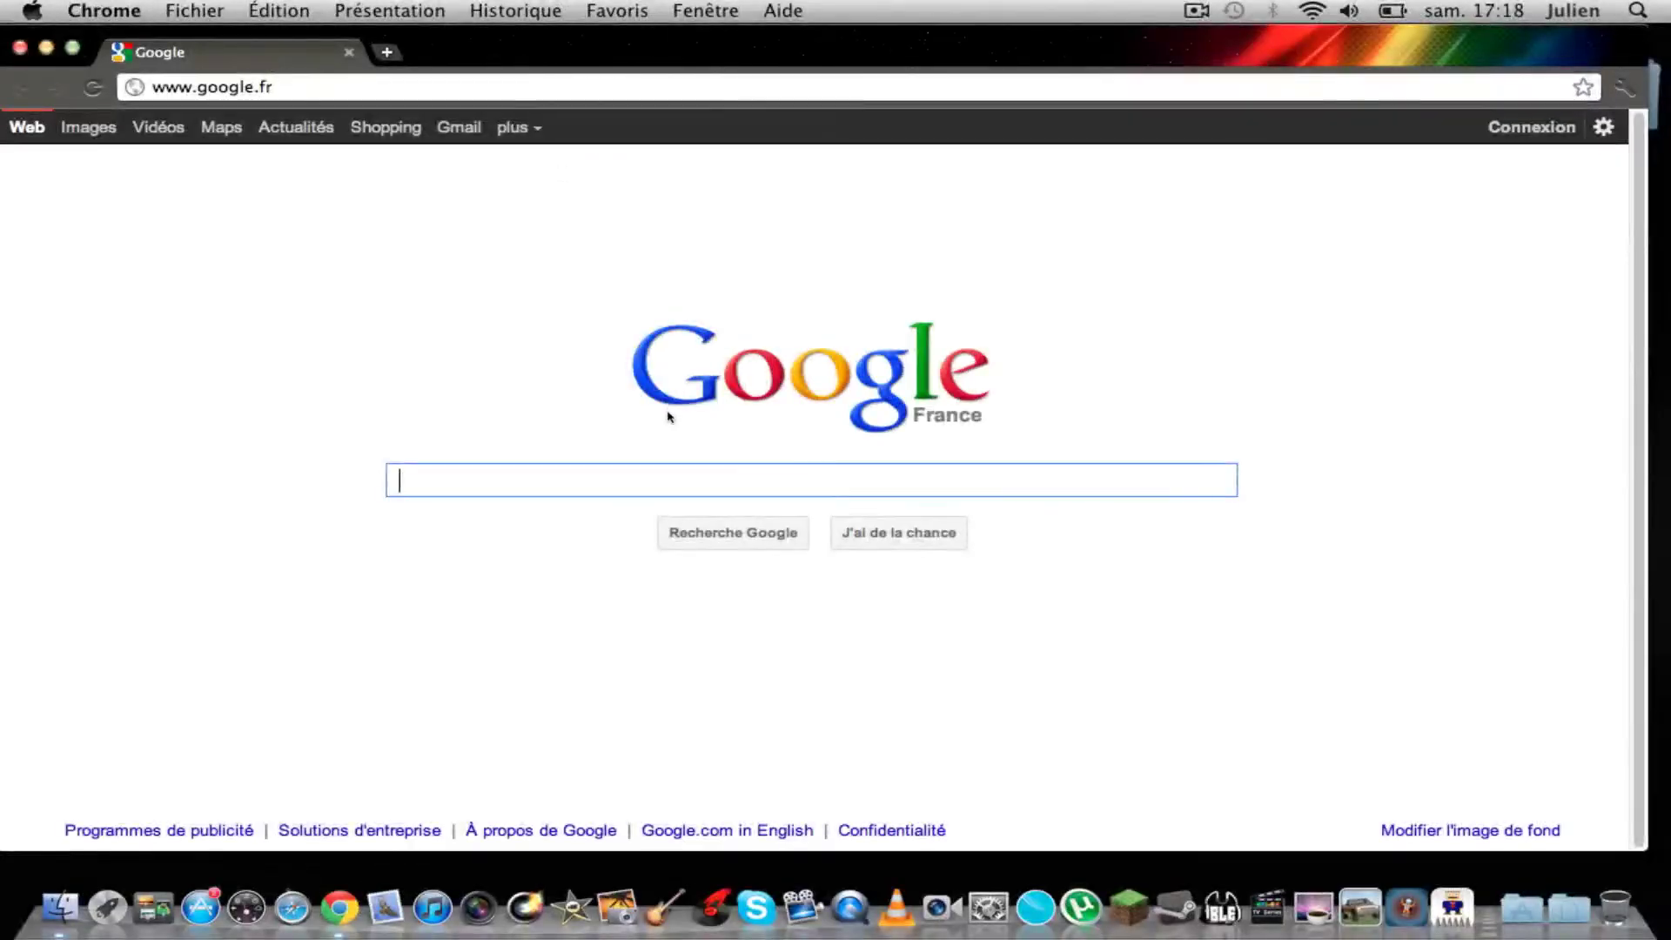
{"action": "type", "text": "youtube"}
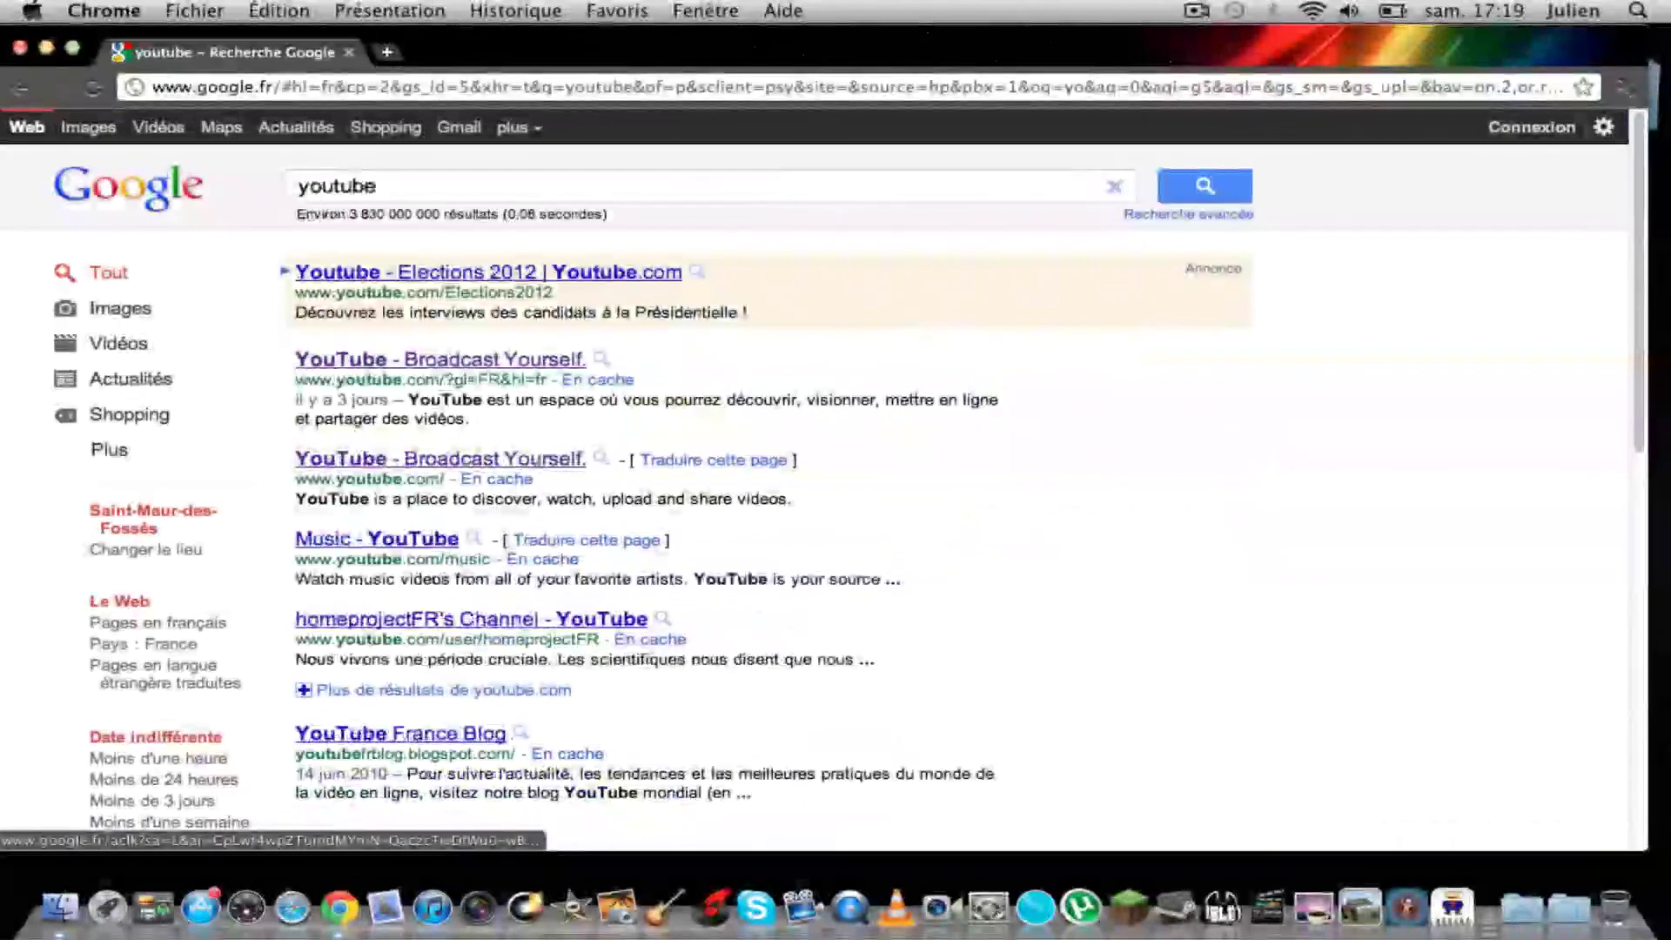
{"action": "left_click", "coordinate": [488, 360]}
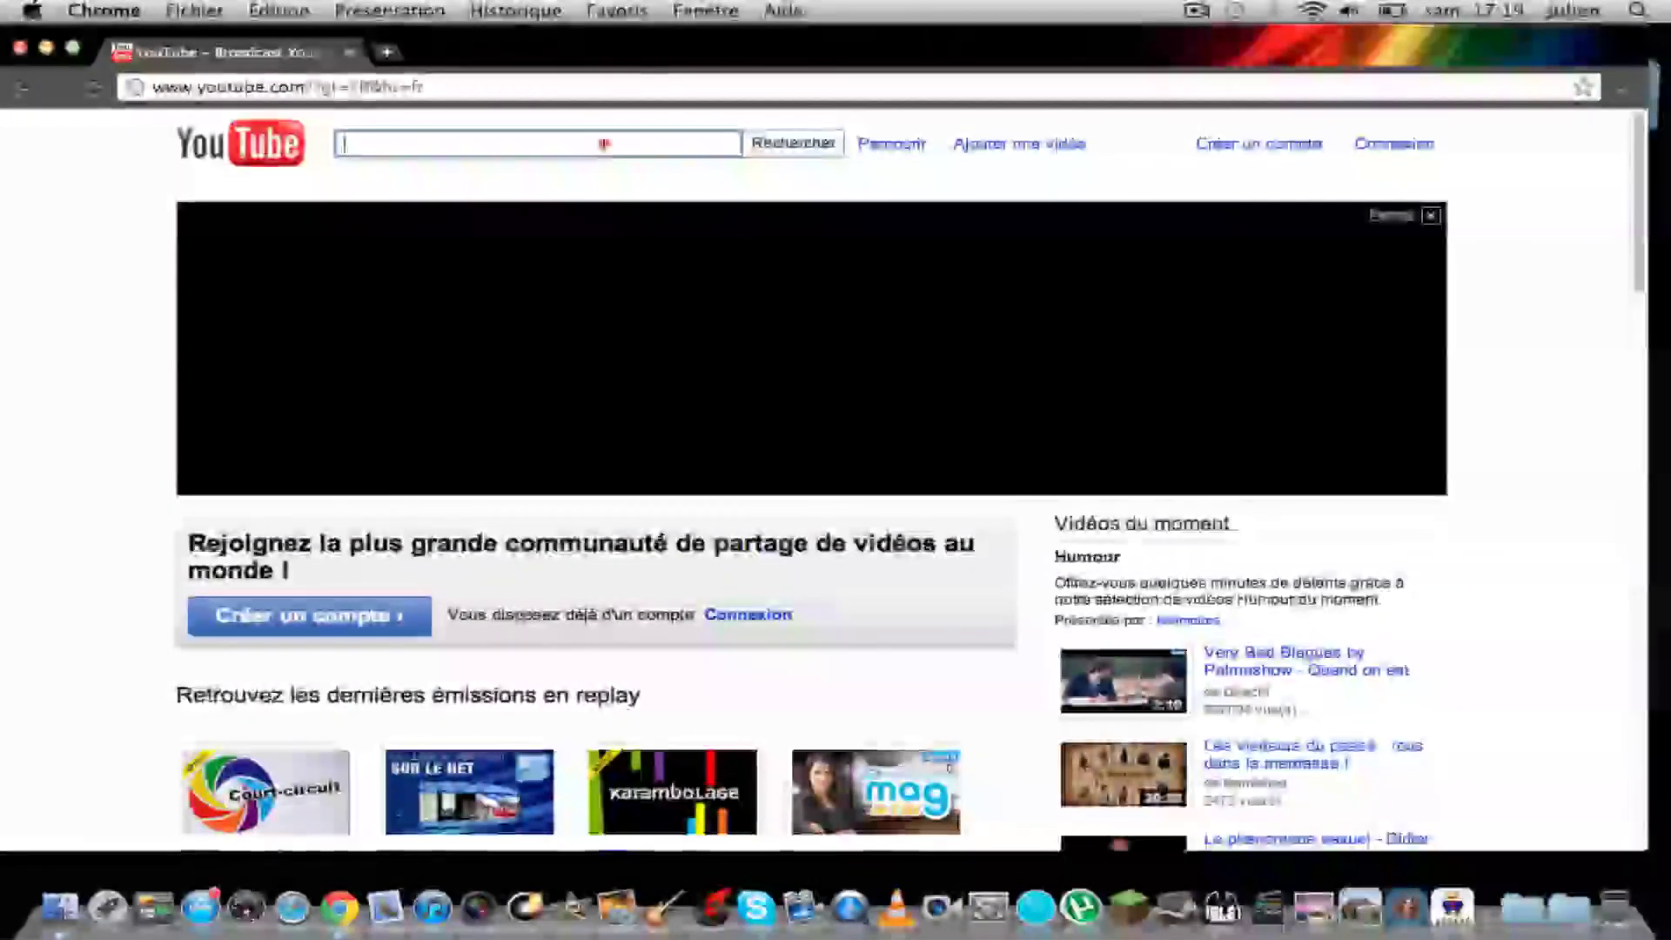
Step: Search YouTube for force92i and open the channel from the results
{"action": "left_click", "coordinate": [600, 143]}
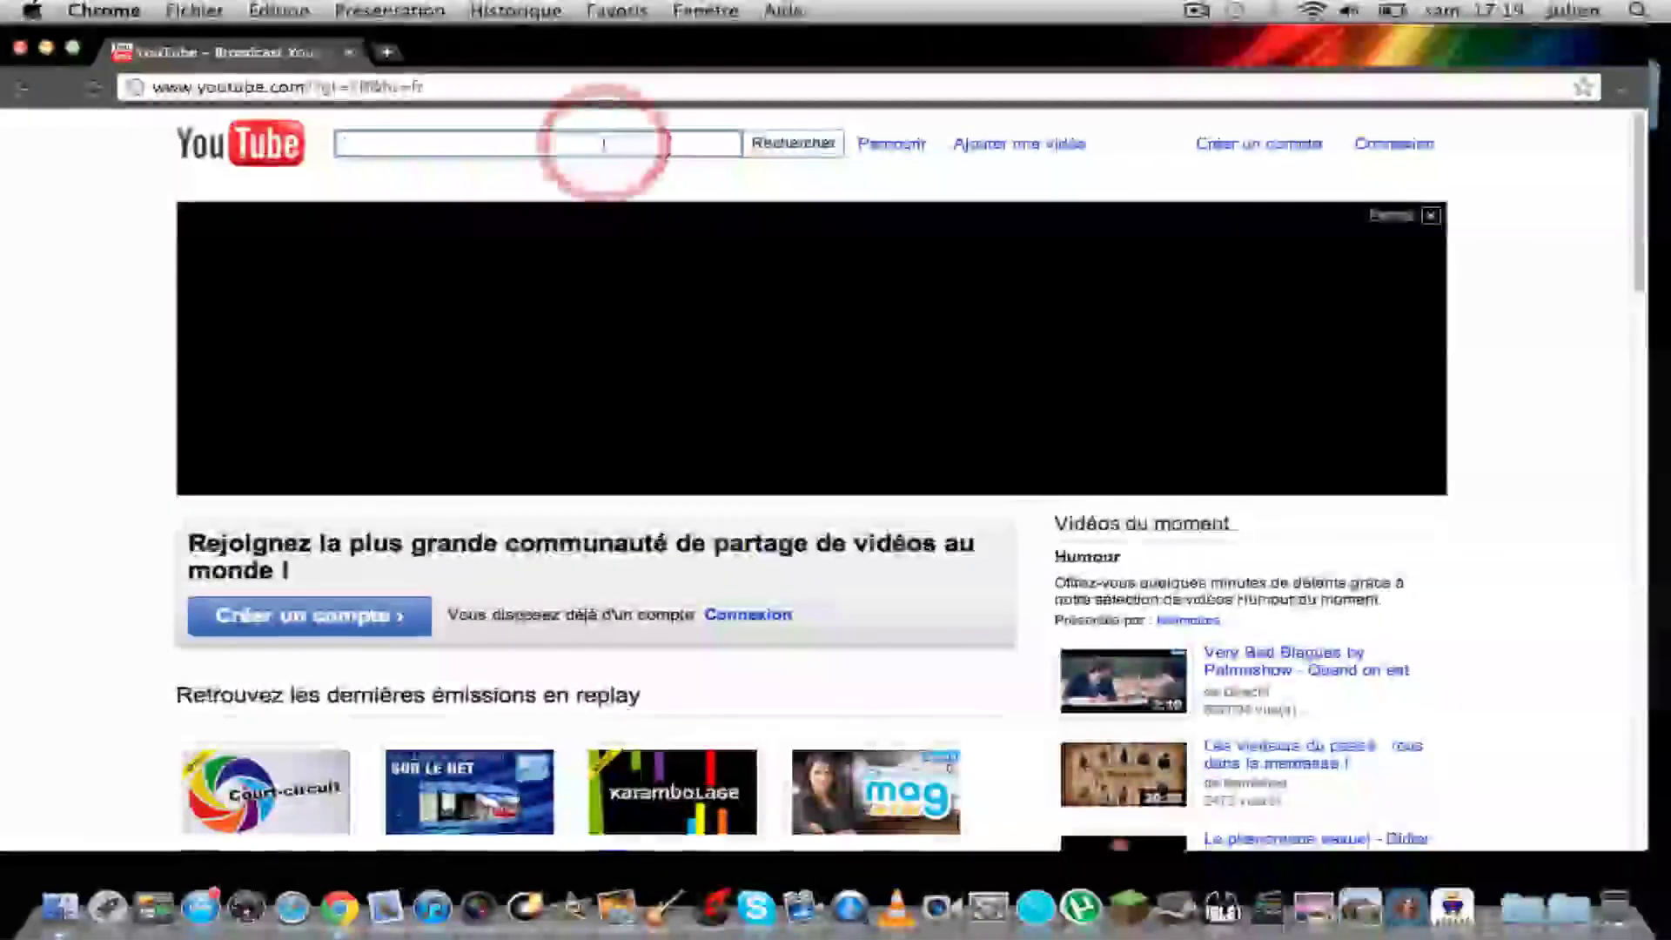
{"action": "type", "text": "force"}
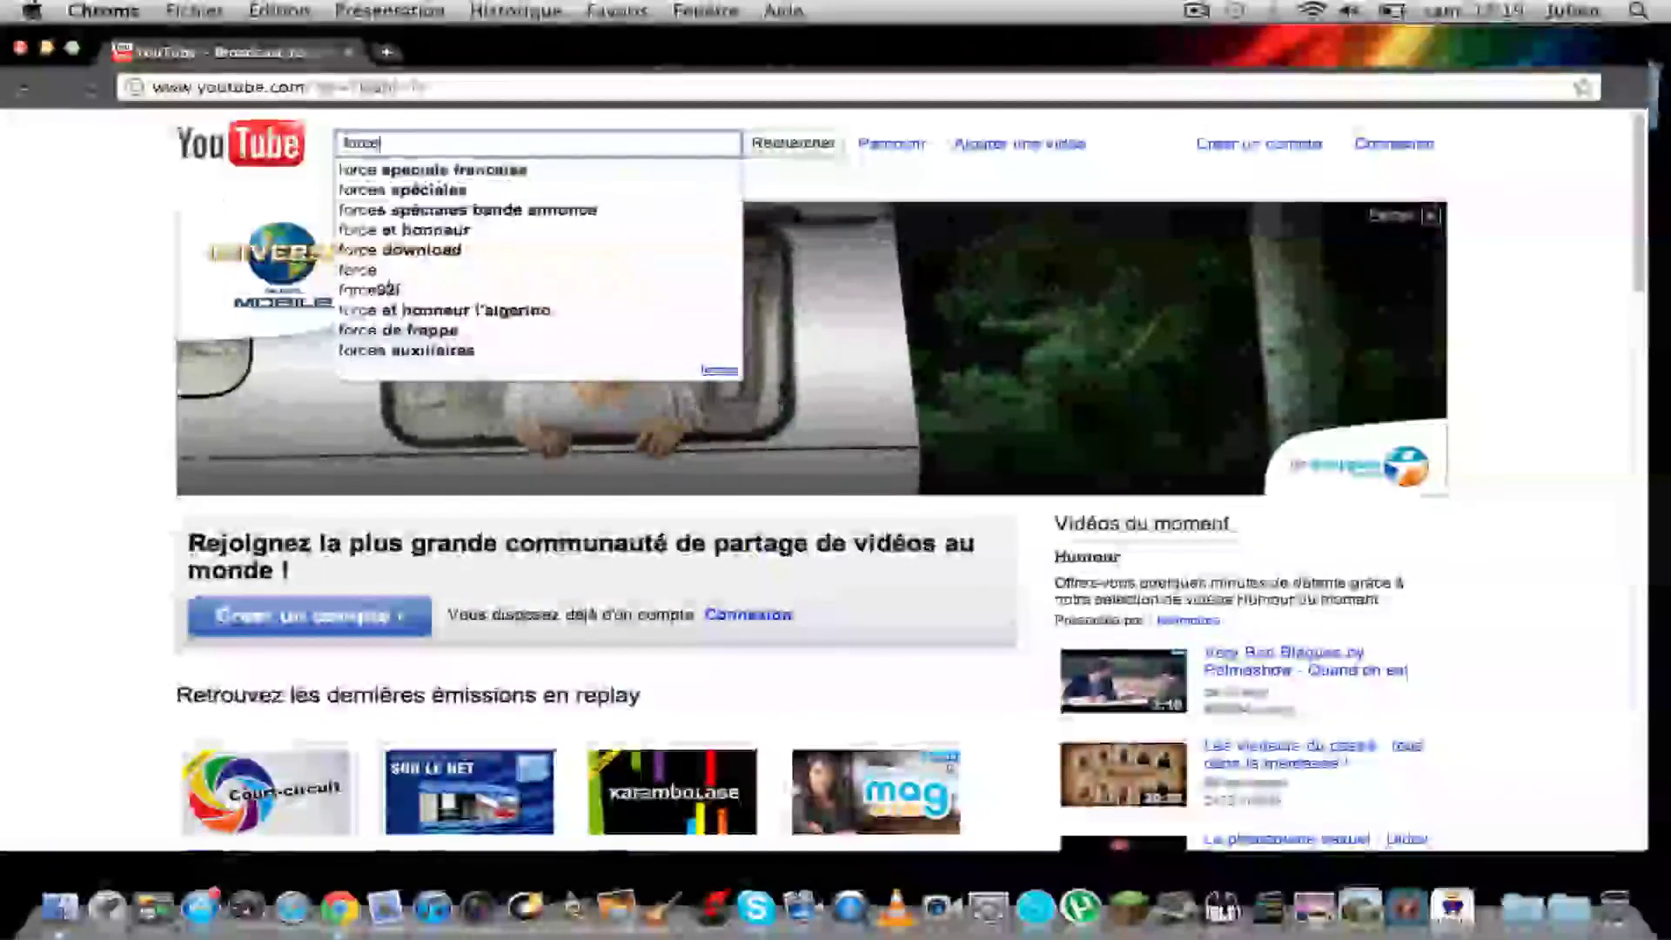
{"action": "key", "text": "Down"}
{"action": "key", "text": "Down"}
{"action": "key", "text": "Down"}
{"action": "key", "text": "Down"}
{"action": "key", "text": "Down"}
{"action": "key", "text": "Down"}
{"action": "key", "text": "Down"}
{"action": "key", "text": "Return"}
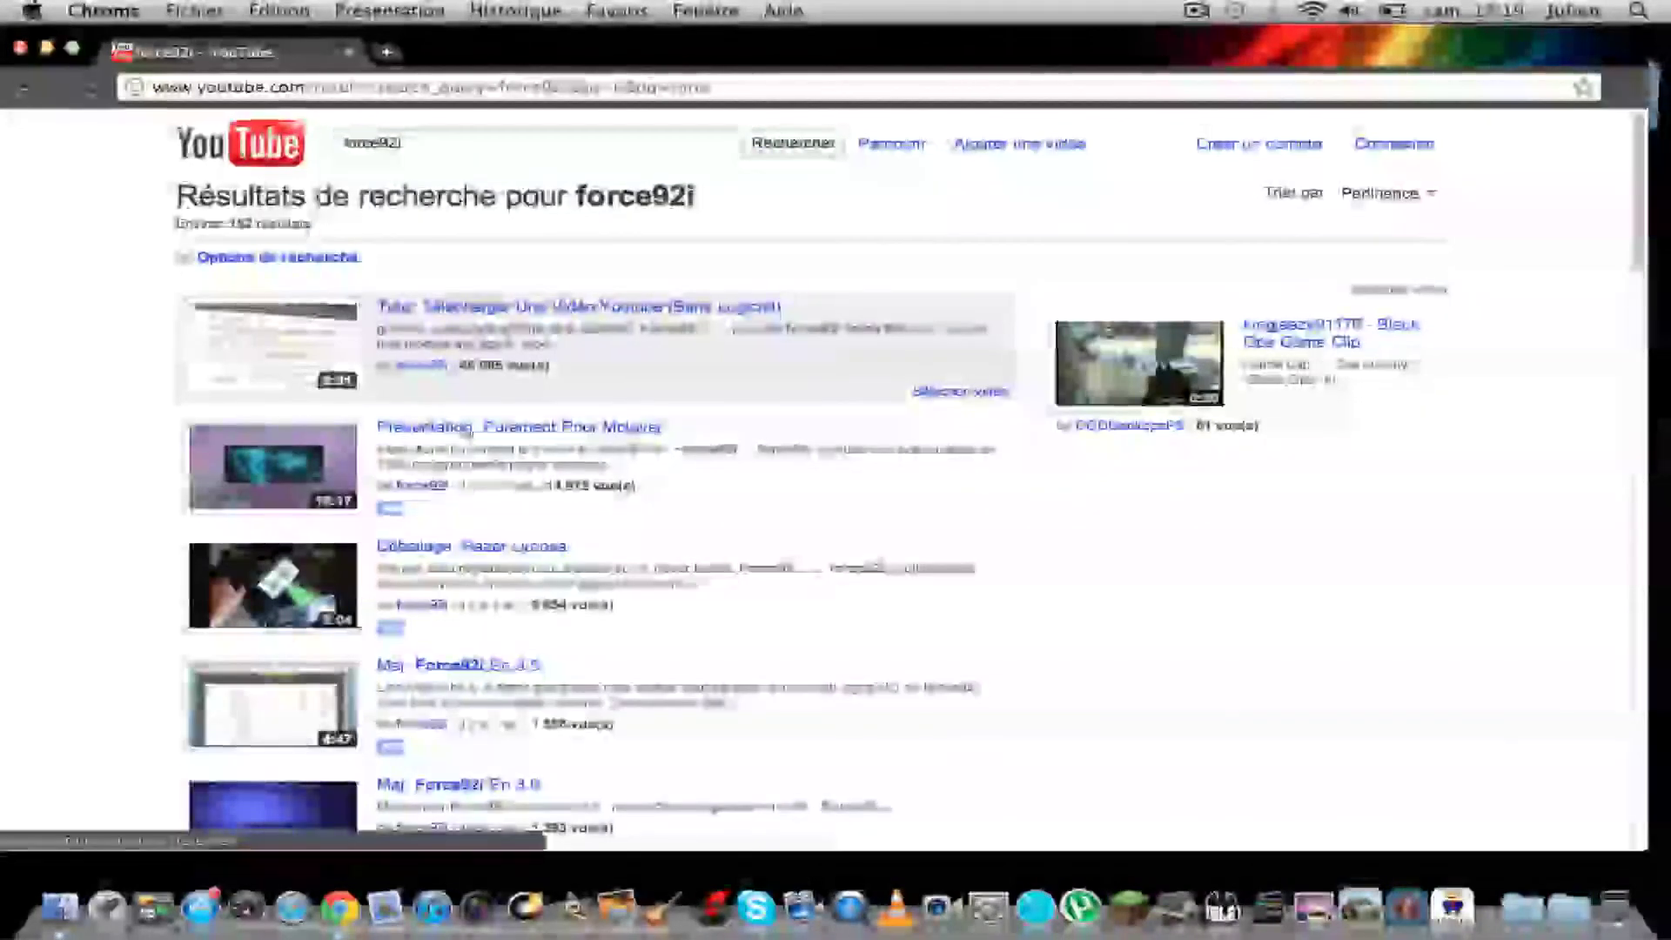
{"action": "left_click", "coordinate": [423, 486]}
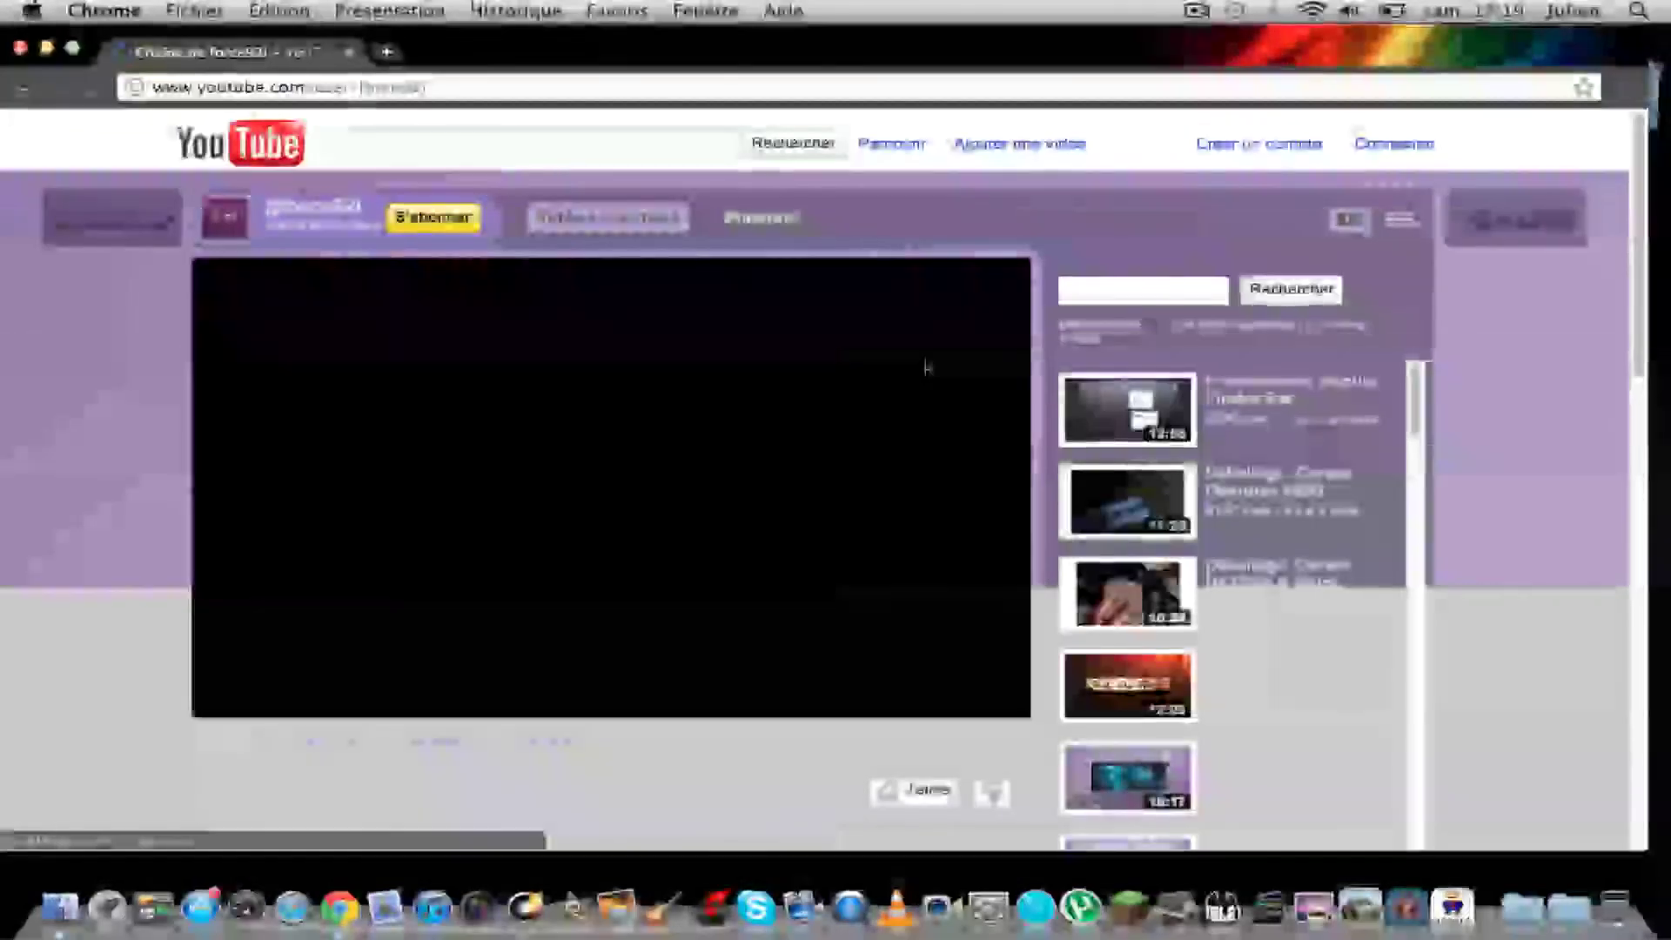
Step: Pause the force92i channel's featured video, scroll down through the comments, then hide Chrome with Cmd+H
{"action": "scroll", "coordinate": [166, 473], "scroll_direction": "down", "scroll_amount": 2}
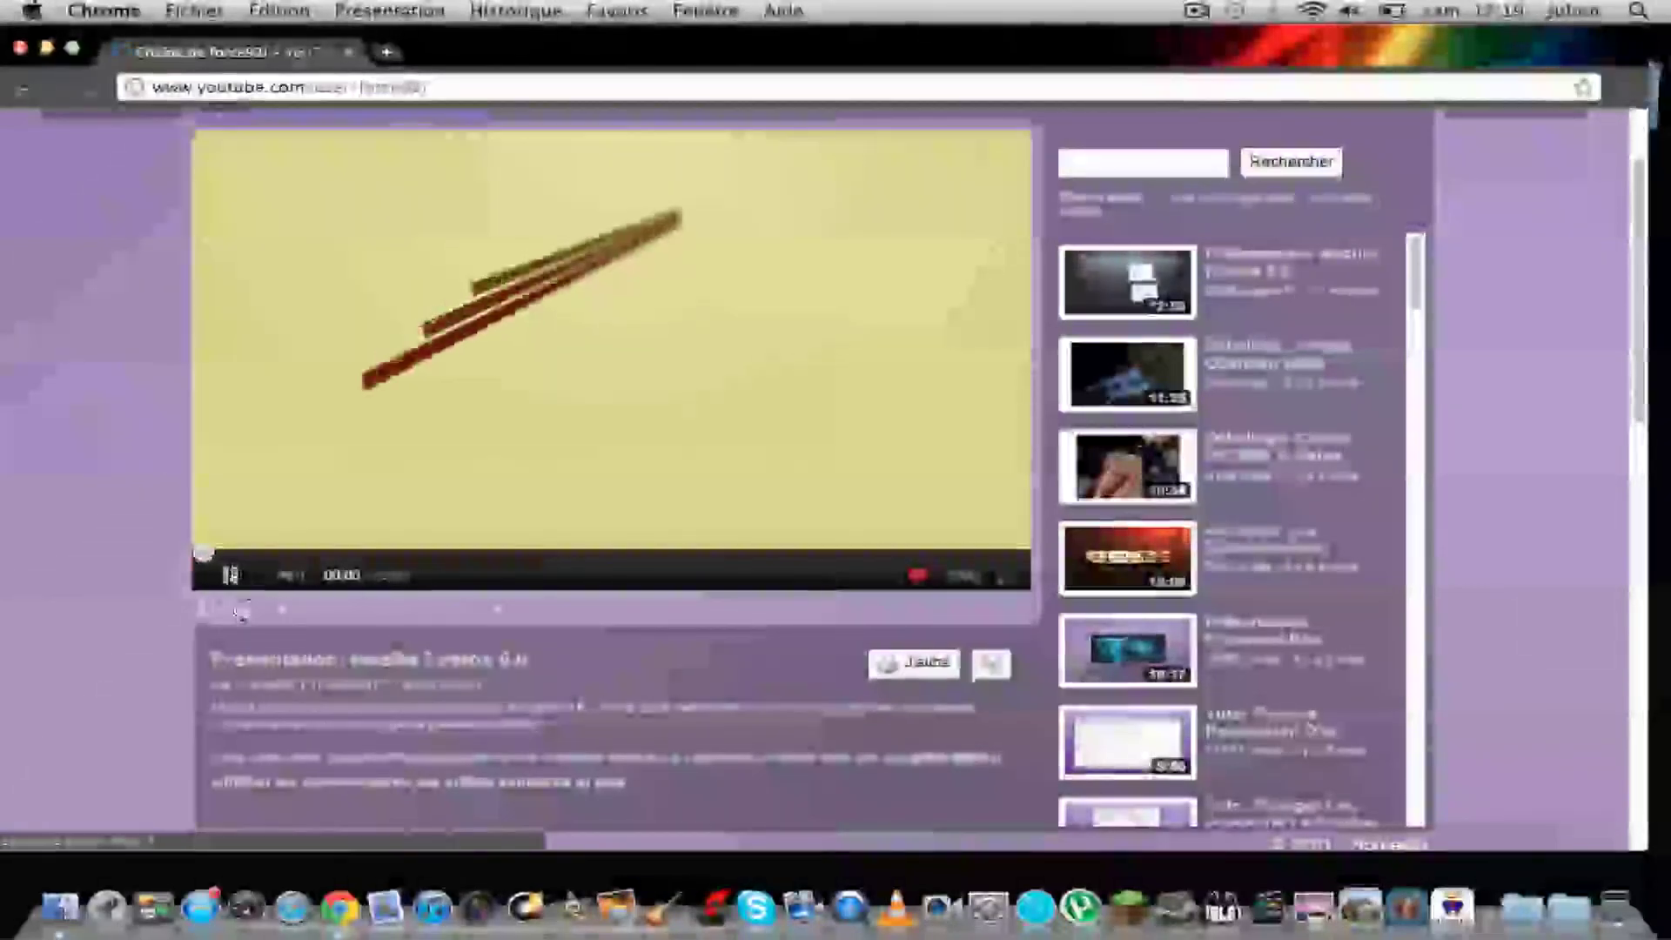
{"action": "left_click", "coordinate": [229, 575]}
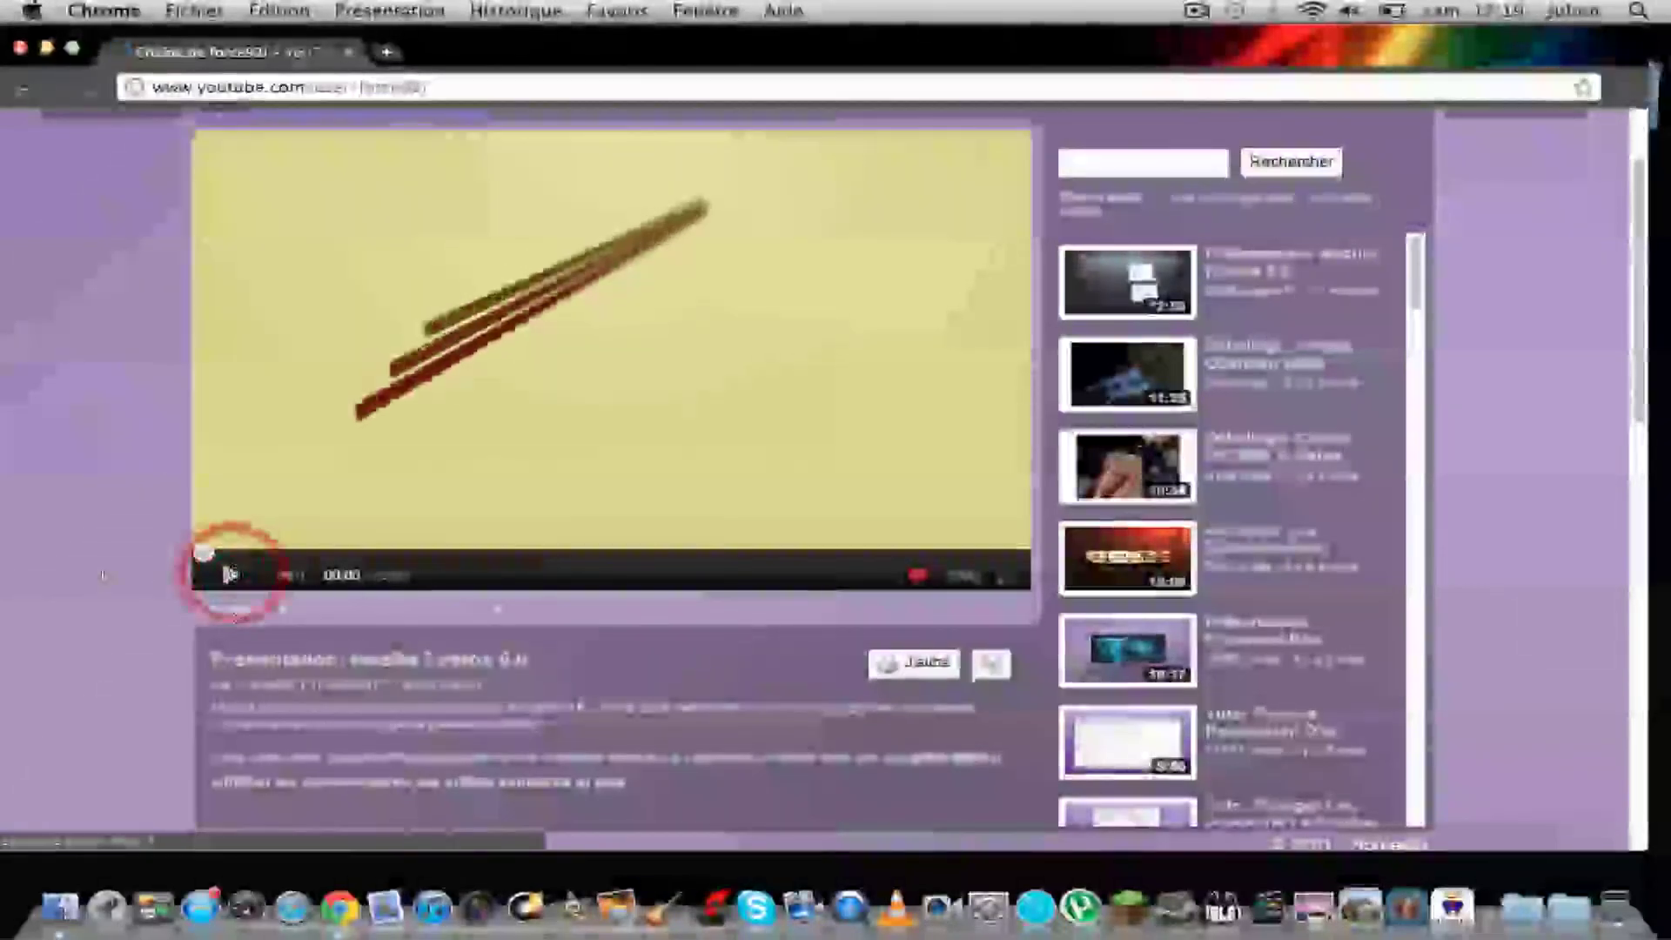
{"action": "scroll", "coordinate": [104, 523], "scroll_direction": "down", "scroll_amount": 10}
{"action": "scroll", "coordinate": [119, 421], "scroll_direction": "down", "scroll_amount": 5}
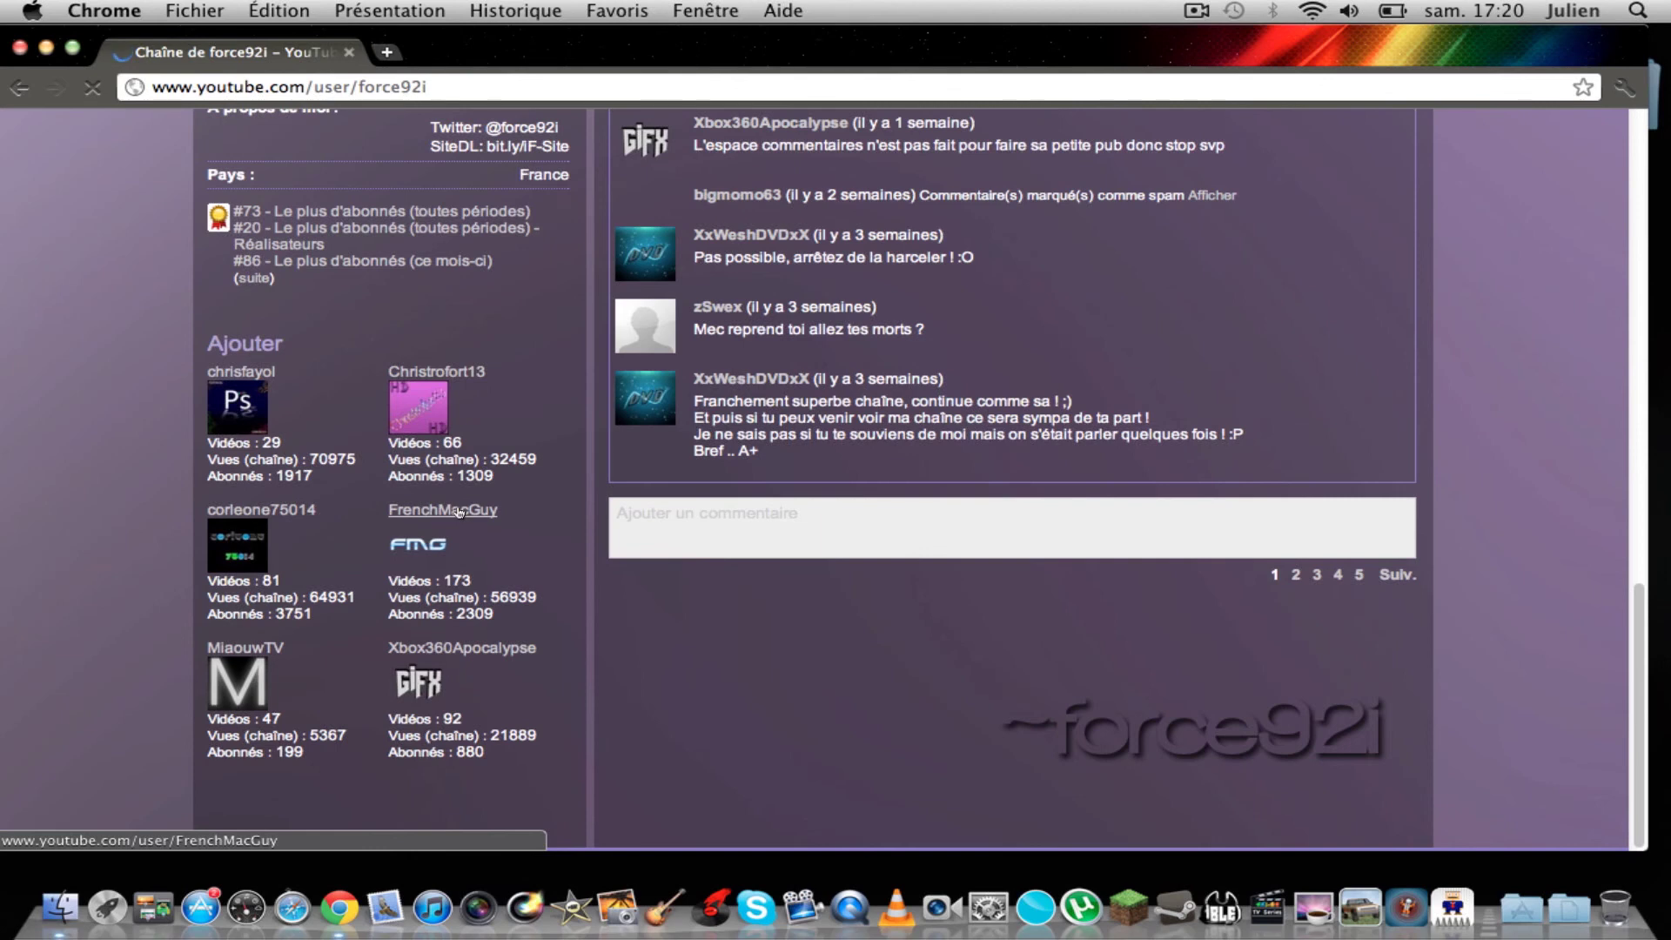
{"action": "key", "text": "super+h"}
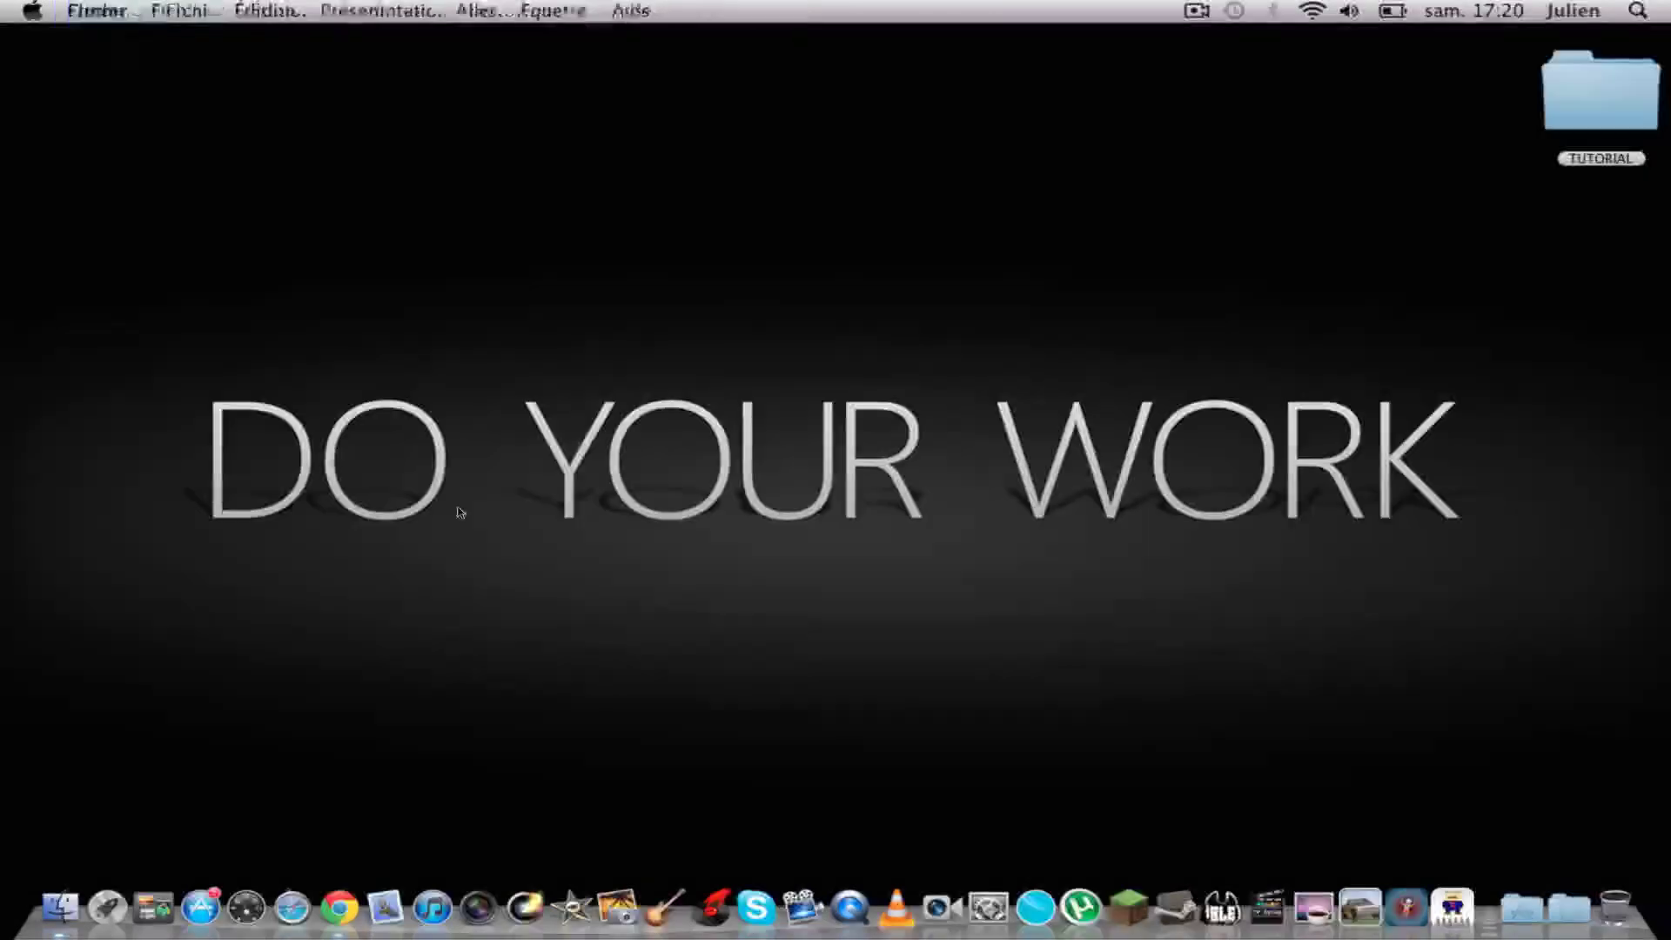